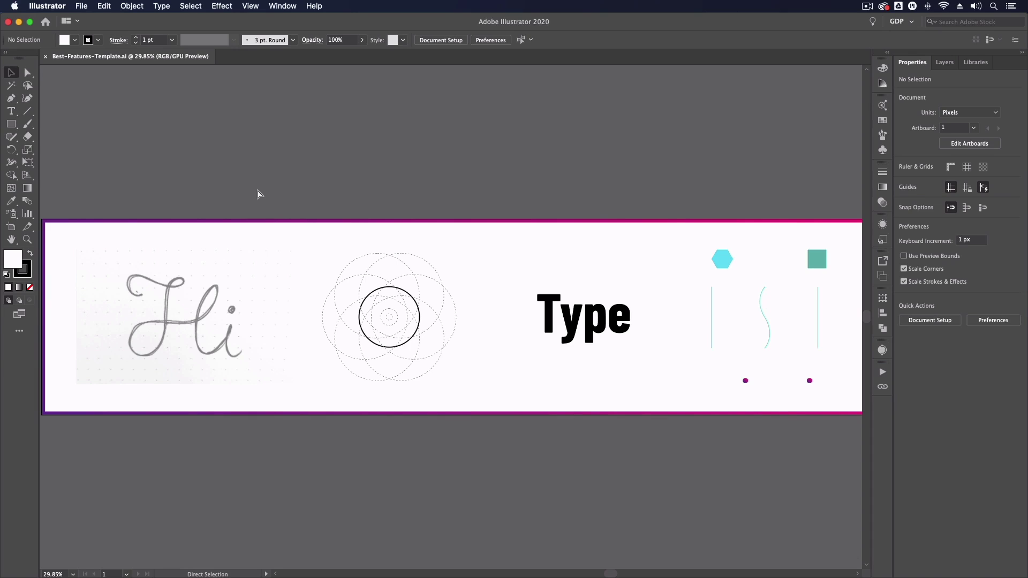
- Zoom in and pan until the pencil-sketched 'Hi' lettering fills the view
key(super+equal)
key(super+equal)
key(super+equal)
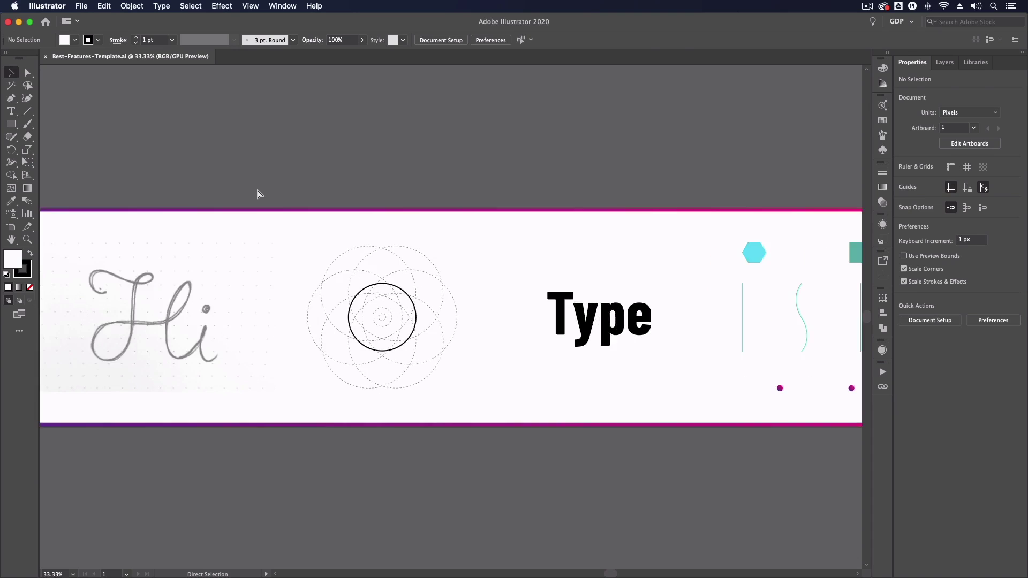
drag(135, 229, 552, 202)
drag(356, 190, 505, 194)
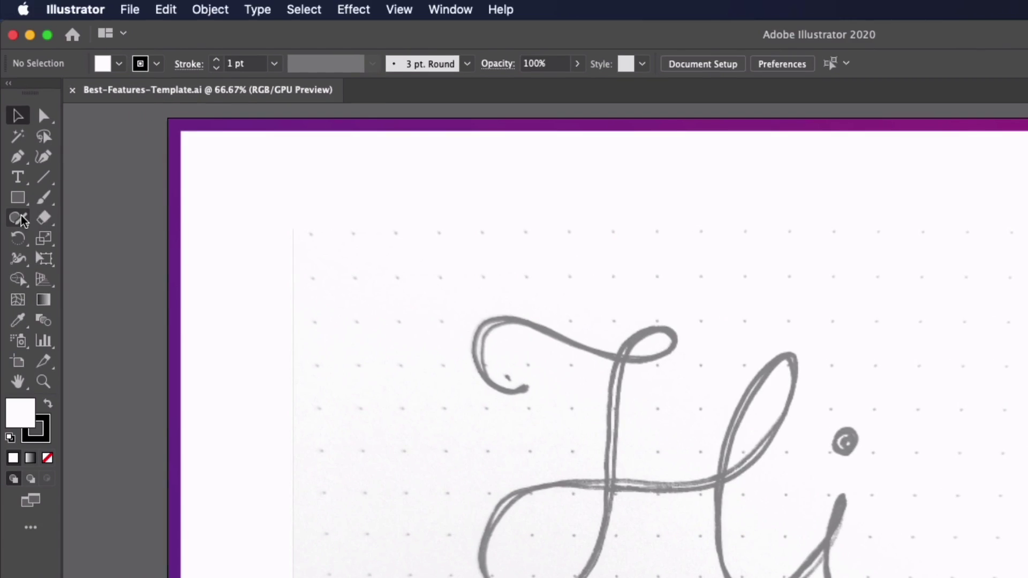
- Select the Pencil tool and set its options to Smooth fidelity with 15-pixel close-paths distance
click(11, 138)
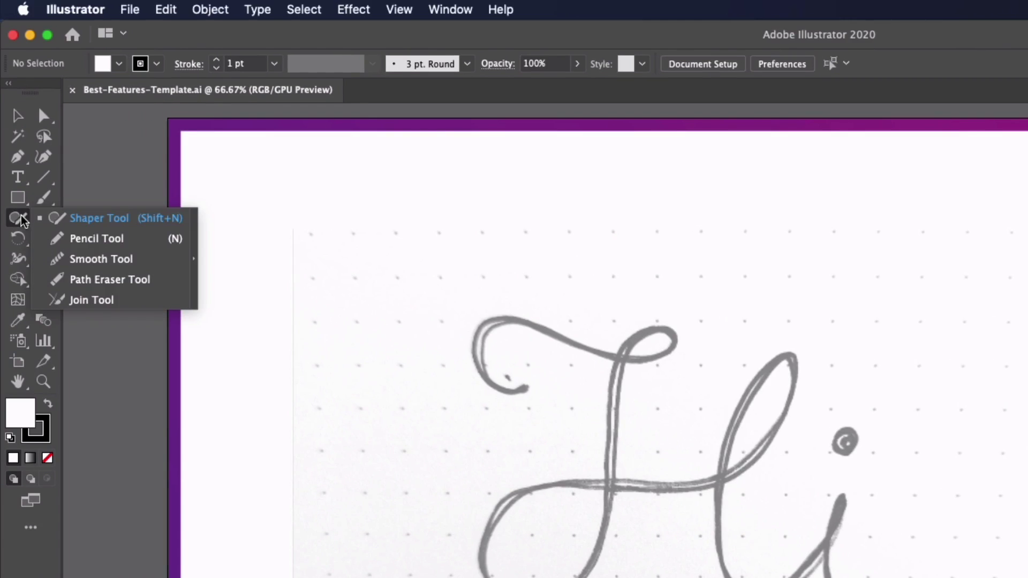
click(94, 238)
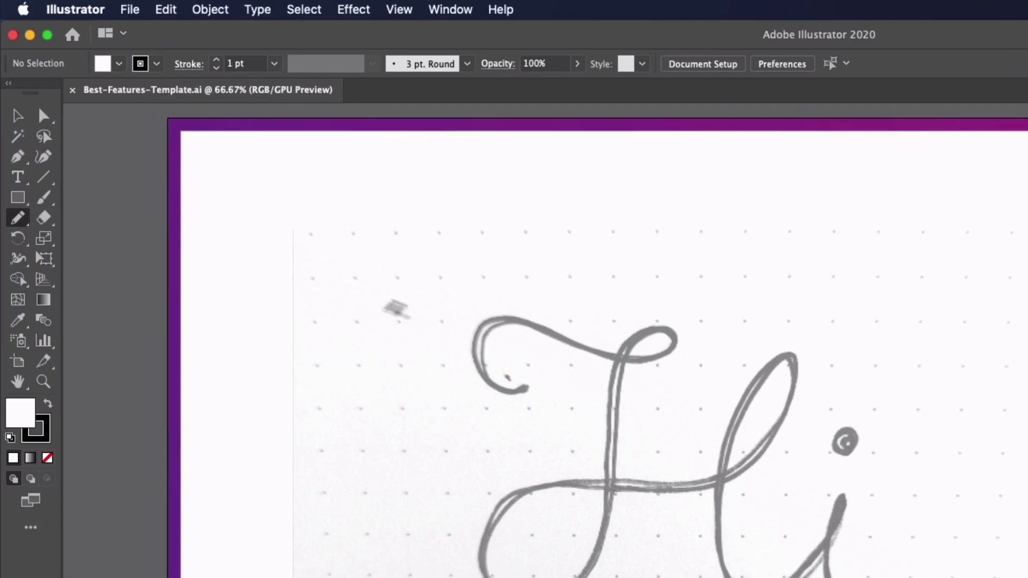
double_click(18, 219)
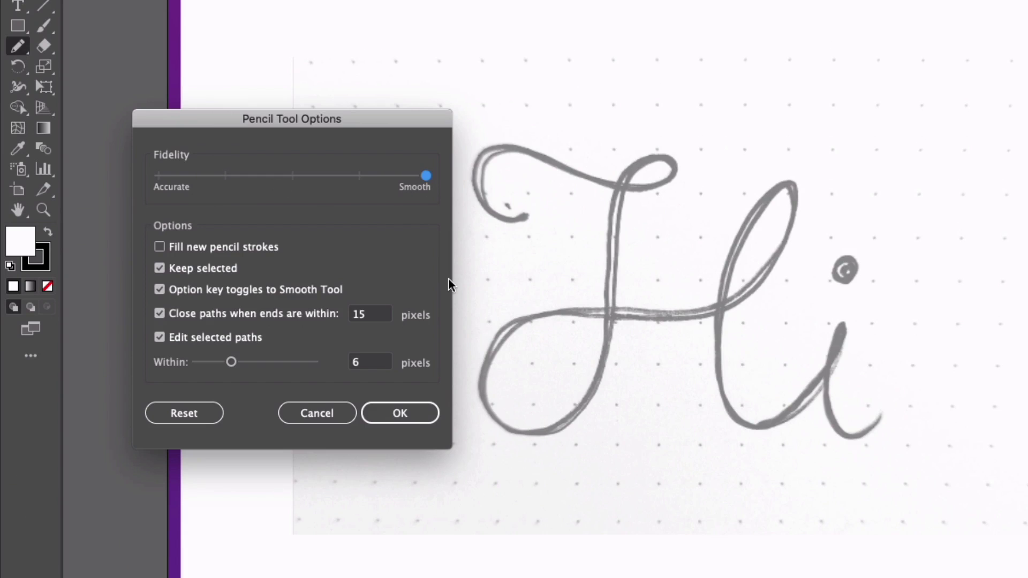
click(430, 413)
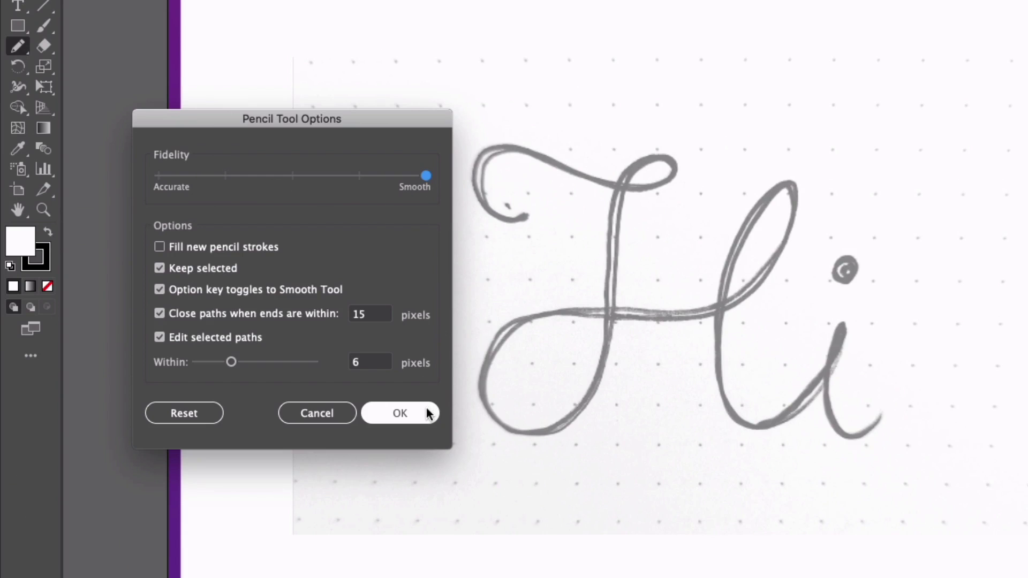
- Trace the Hi sketch's H strokes and the i's stem and tail with smooth pencil paths
click(430, 413)
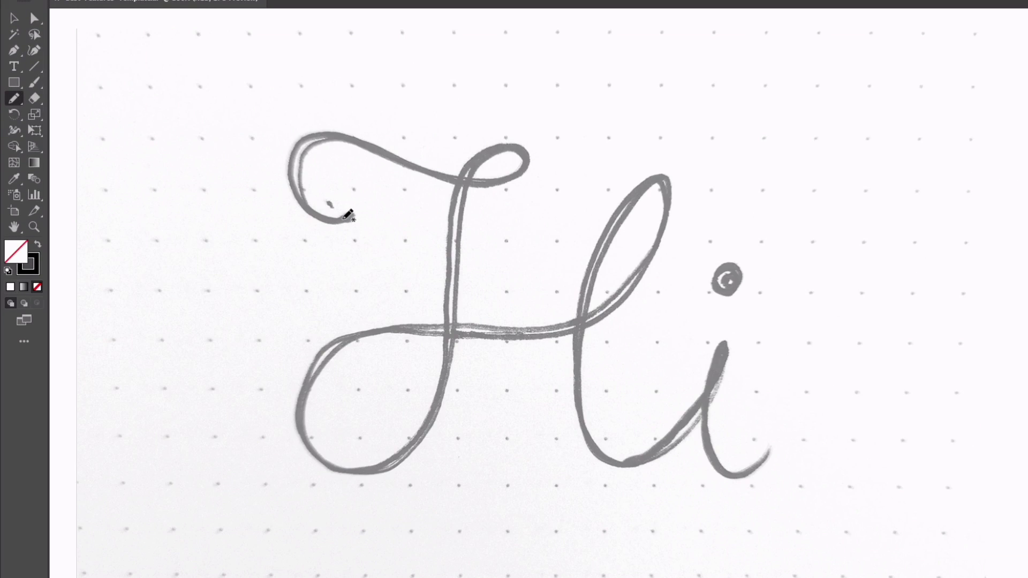
mouse_move(345, 218)
mouse_down()
mouse_move(300, 202)
mouse_move(293, 170)
mouse_move(297, 152)
mouse_move(320, 140)
mouse_move(482, 185)
mouse_move(519, 175)
mouse_move(526, 156)
mouse_move(495, 147)
mouse_move(463, 175)
mouse_move(438, 418)
mouse_move(408, 459)
mouse_move(339, 471)
mouse_move(314, 458)
mouse_move(300, 425)
mouse_move(324, 350)
mouse_move(365, 329)
mouse_move(599, 319)
mouse_move(636, 279)
mouse_up()
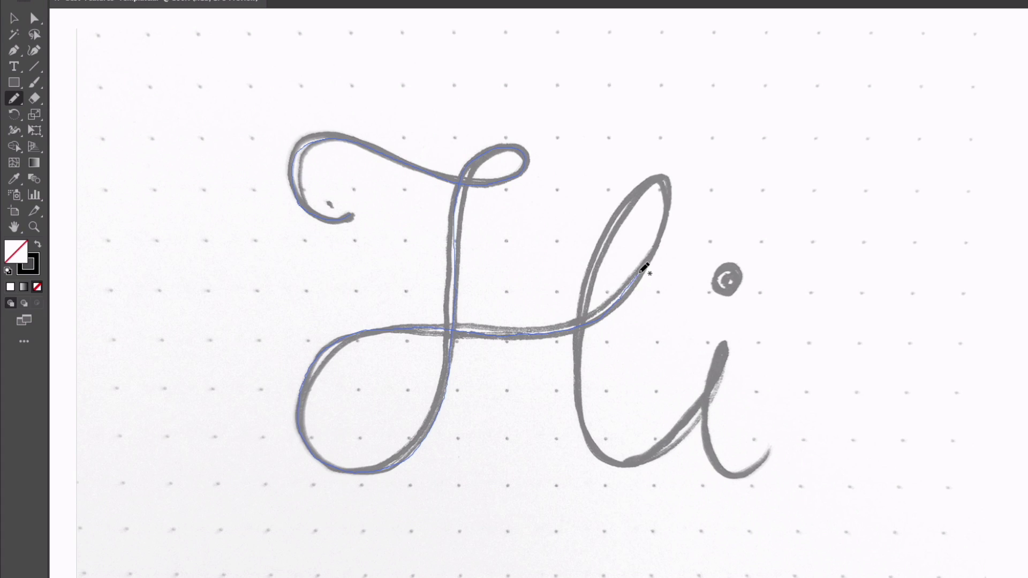
drag(642, 270, 639, 272)
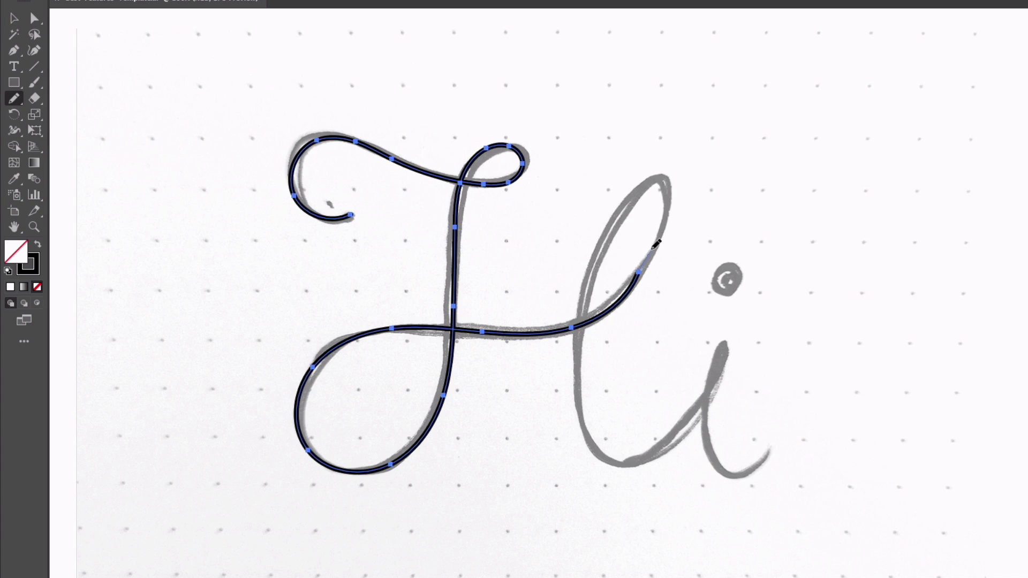
mouse_move(653, 248)
mouse_down()
mouse_move(660, 229)
mouse_move(627, 460)
mouse_up()
drag(726, 348, 764, 451)
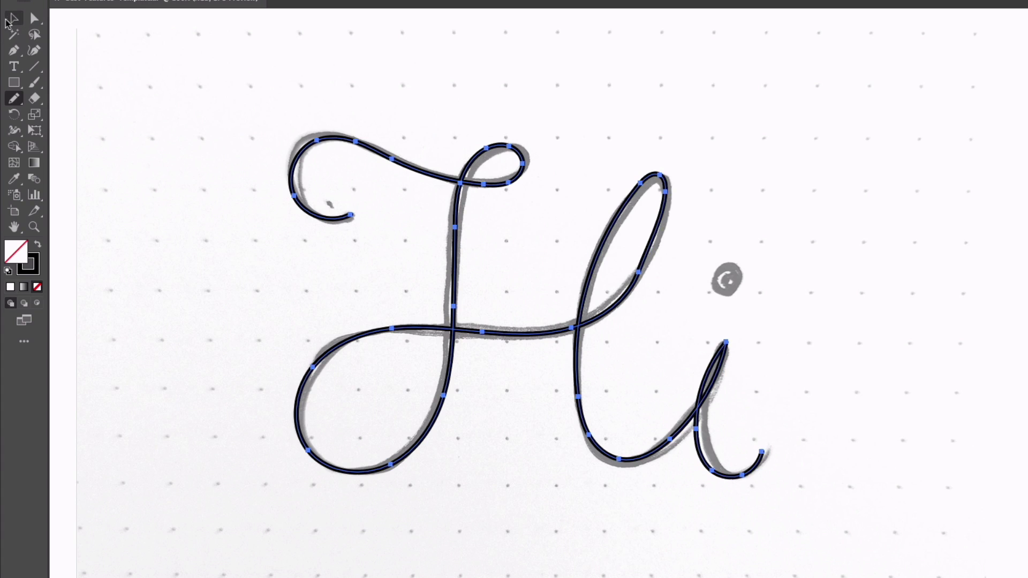
- Hide the Hi Sketch layer and select the black traced Hi lettering path
key(v)
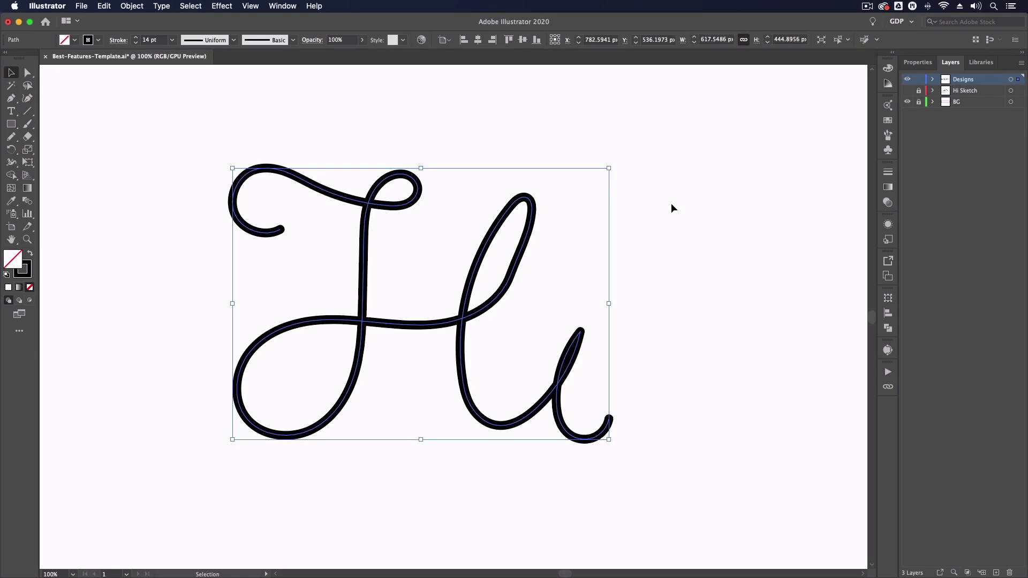
click(459, 333)
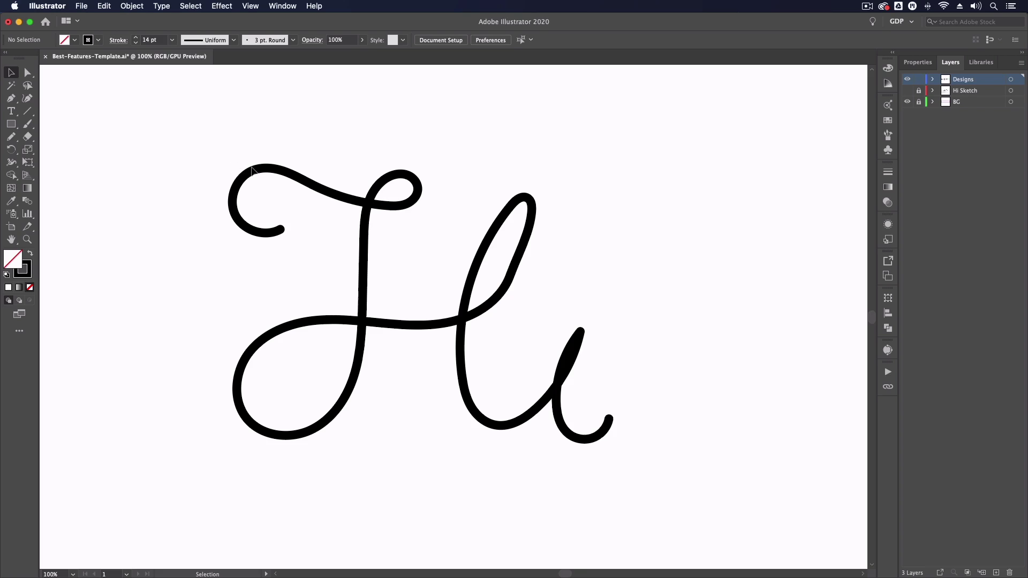
click(253, 169)
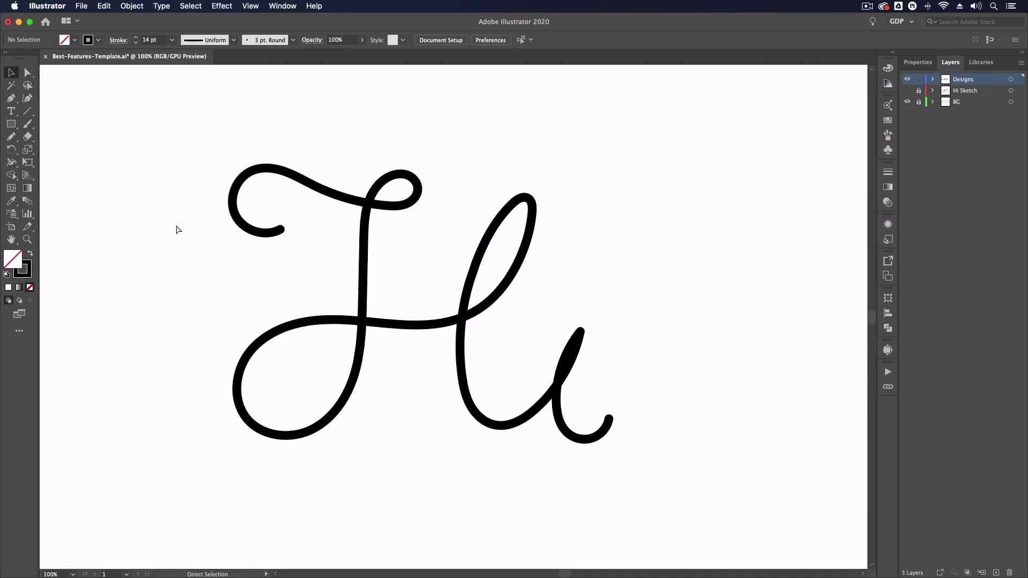
- Zoom out, marquee-select all the overlapping rosette circles and switch to Shape Builder
key(super+minus)
key(super+minus)
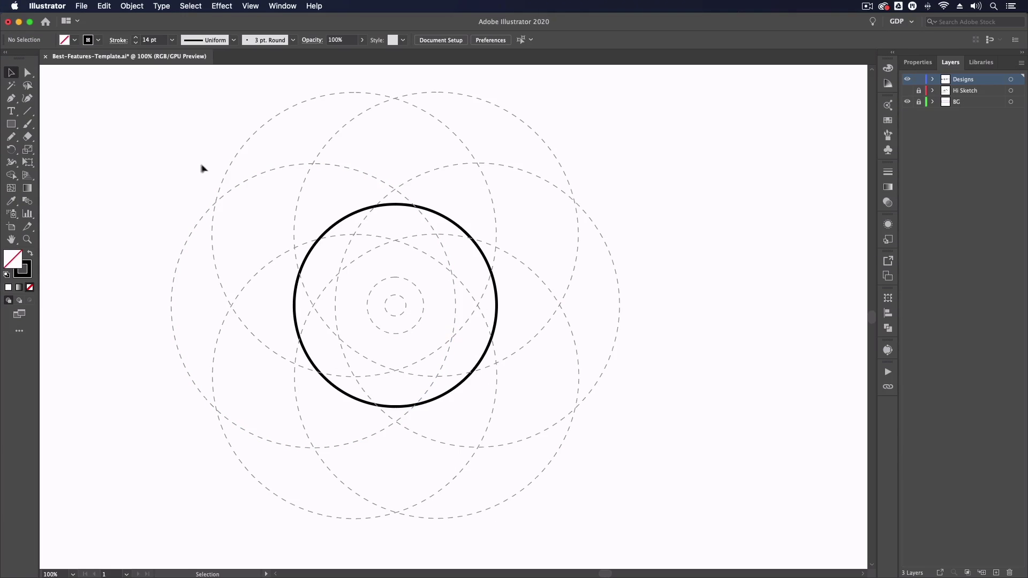
click(177, 115)
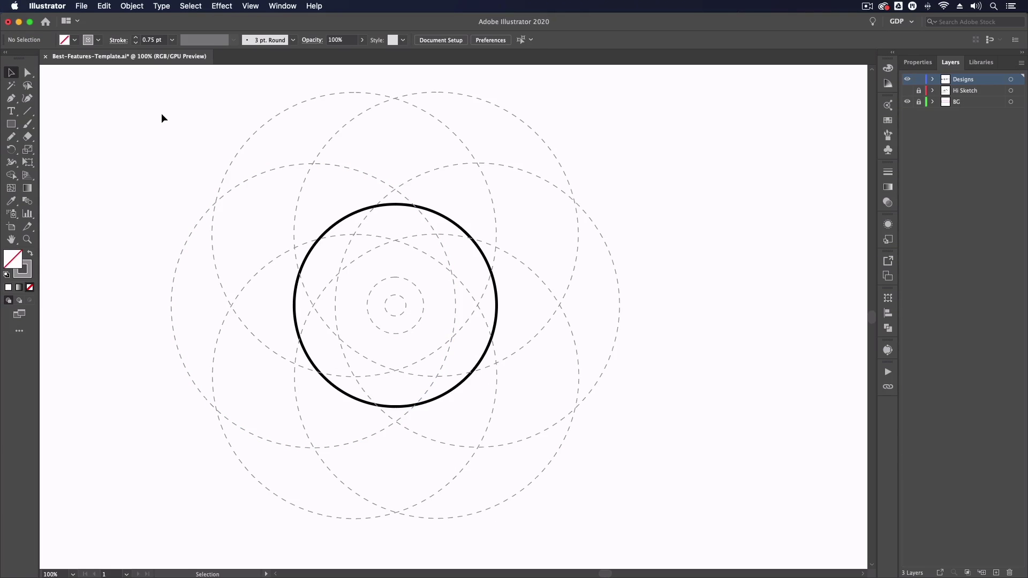
drag(163, 118, 683, 506)
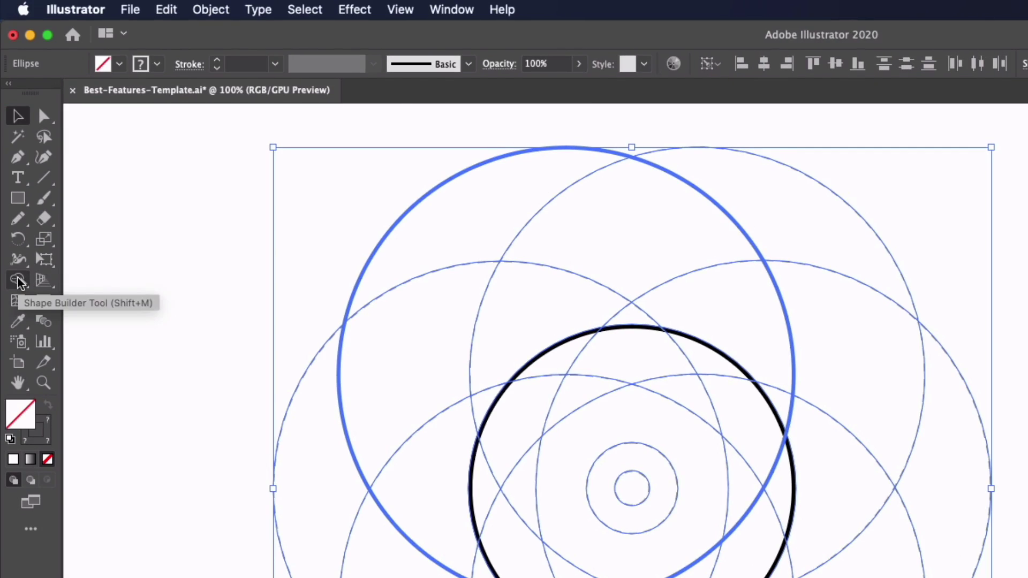
click(17, 280)
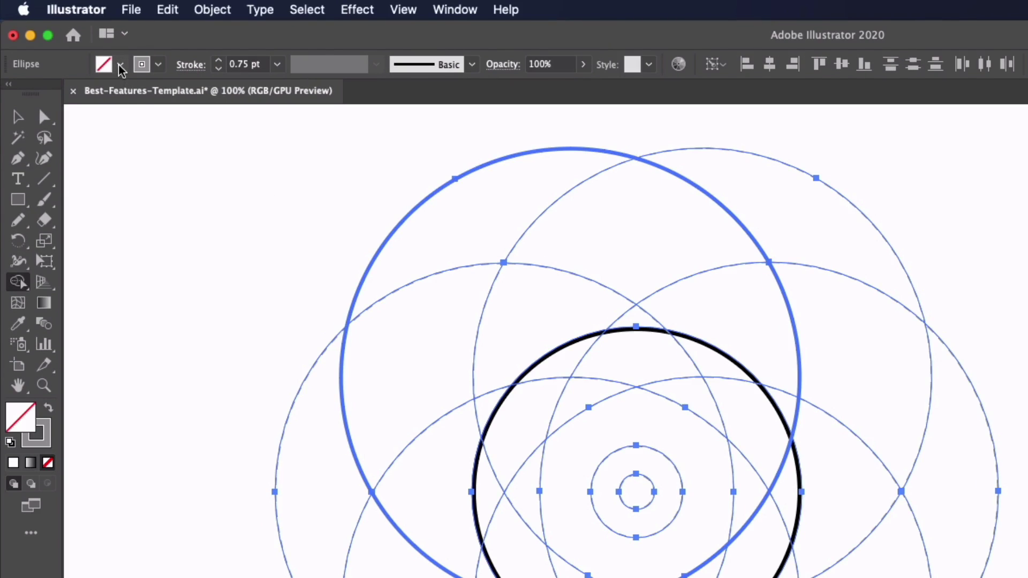
- Set the stroke to None and the fill to light teal
click(120, 64)
scroll(40, 156, down, 3)
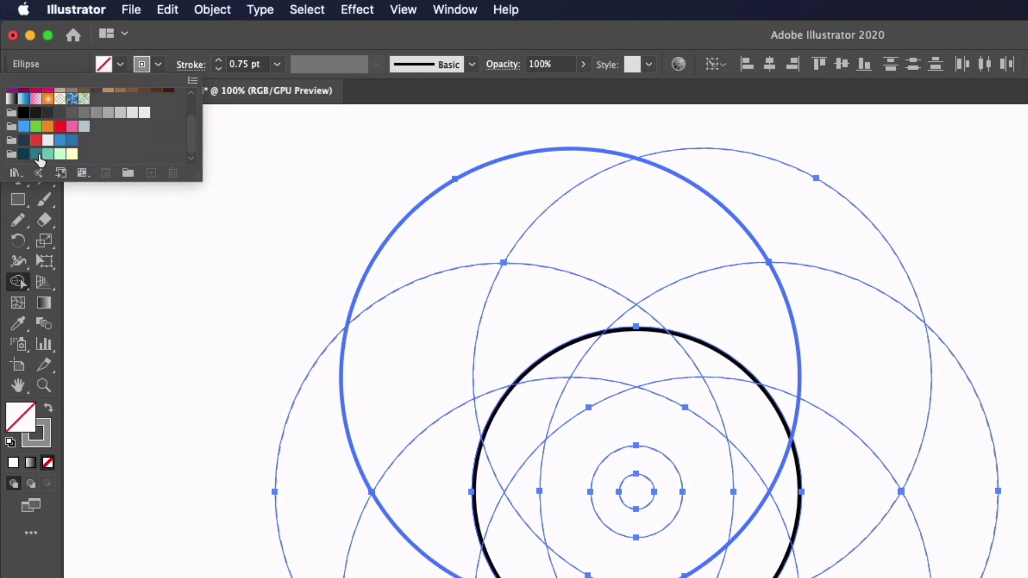
click(38, 154)
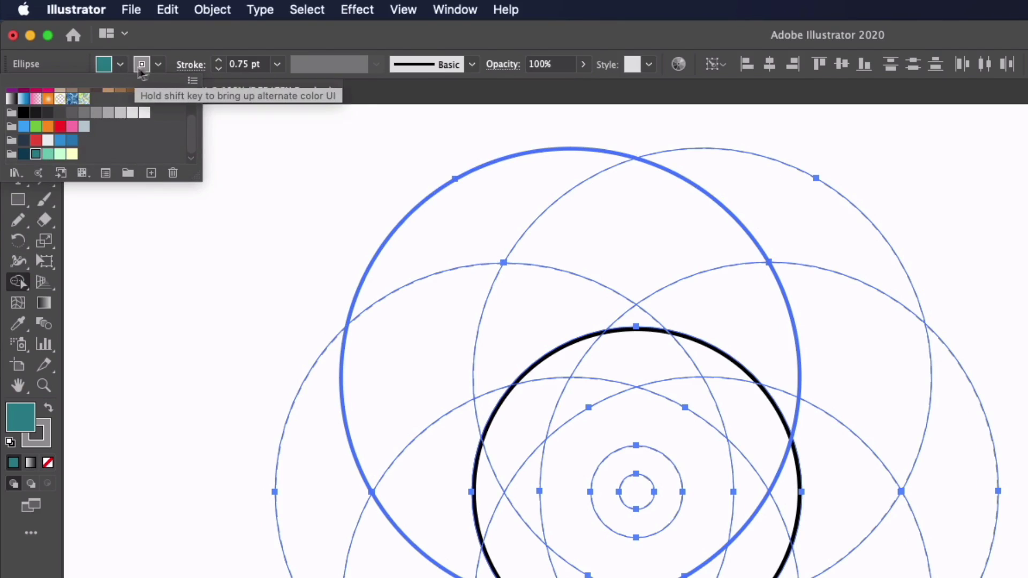
click(140, 69)
click(159, 65)
click(12, 93)
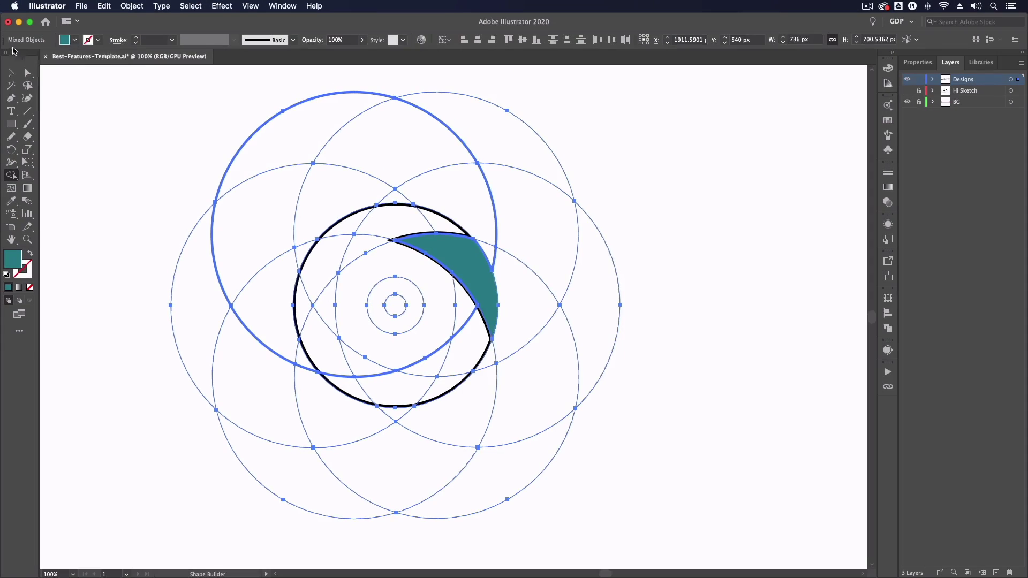
click(75, 40)
click(30, 96)
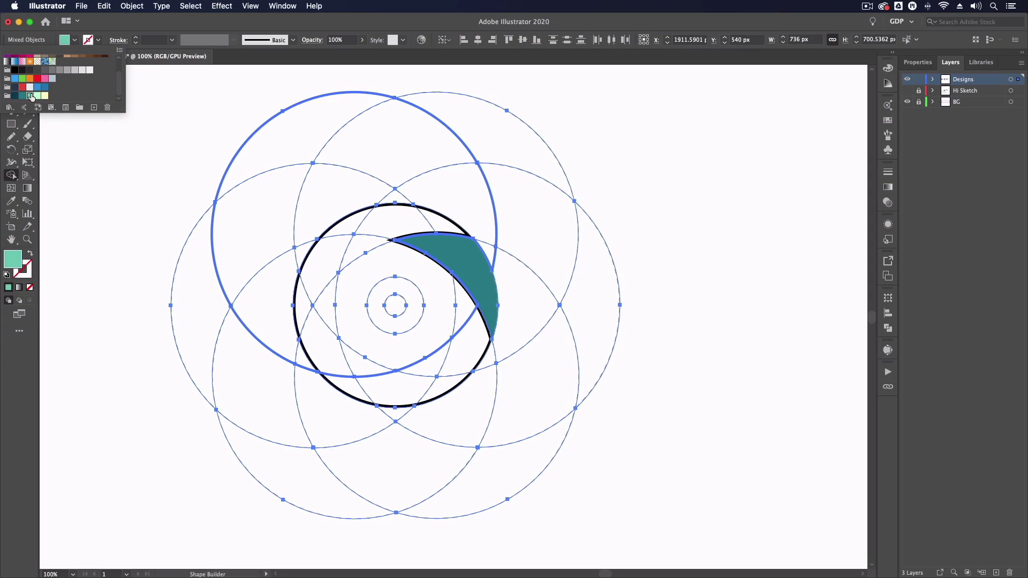
- Fill the crescents in teal, green and yellow, the pupil ring navy, and delete the leftover regions
drag(434, 229, 316, 279)
key(Right)
click(327, 343)
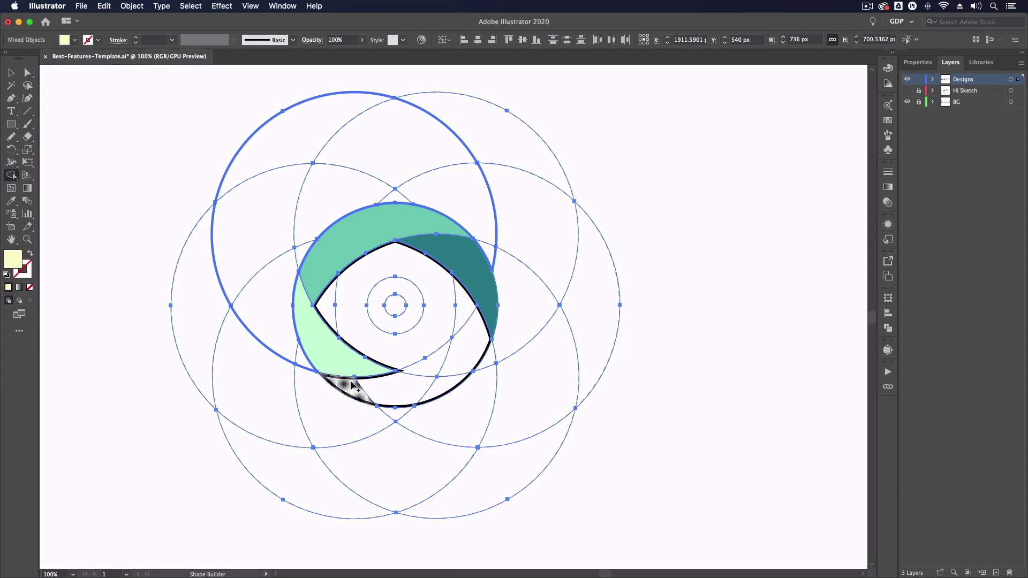
key(Right)
drag(353, 383, 482, 337)
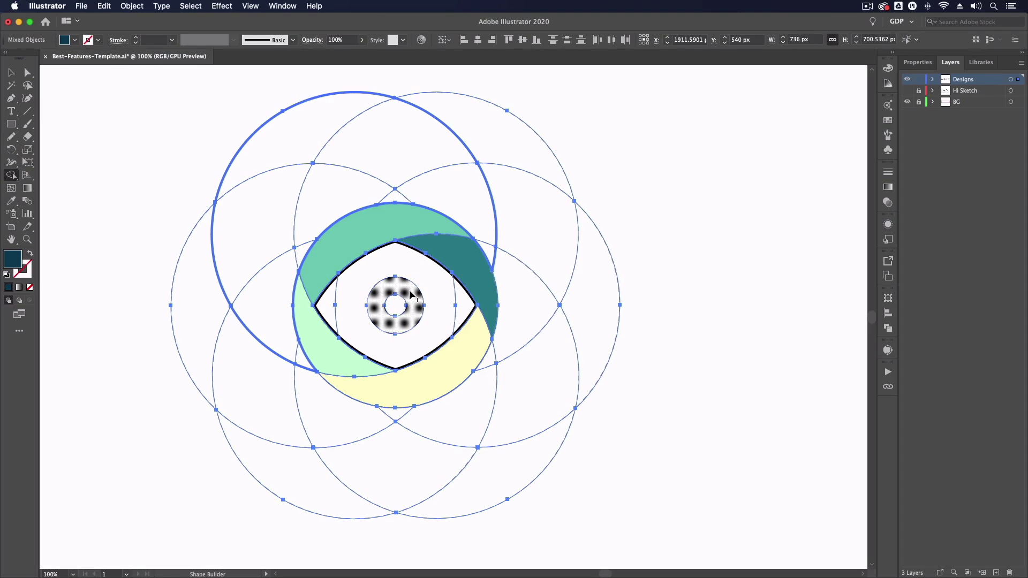
click(411, 296)
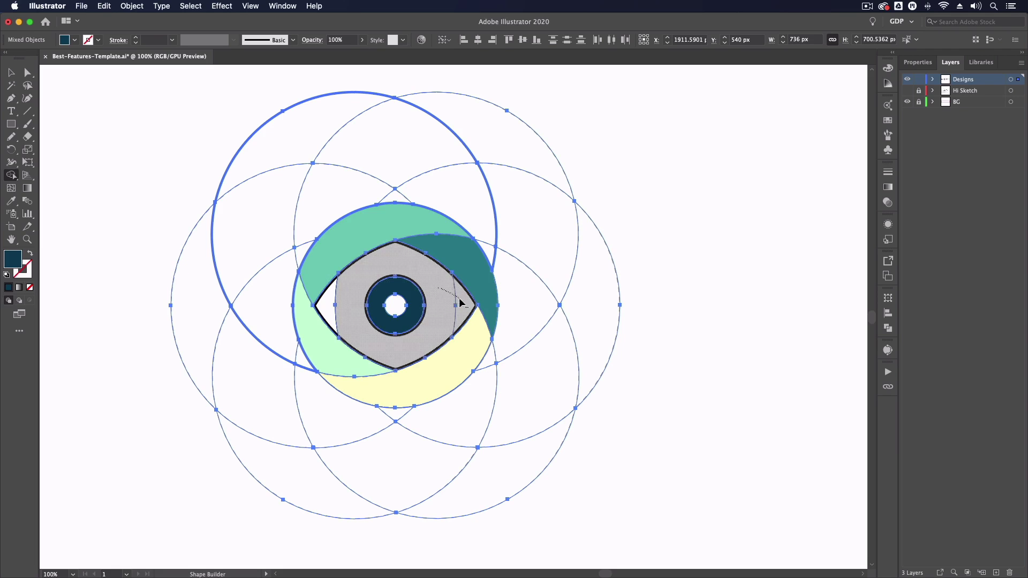
mouse_move(348, 291)
mouse_down()
mouse_move(282, 268)
mouse_move(295, 259)
mouse_move(315, 180)
mouse_move(381, 159)
mouse_move(409, 182)
mouse_move(398, 194)
mouse_move(482, 189)
mouse_move(515, 205)
mouse_move(474, 125)
mouse_move(523, 256)
mouse_move(497, 255)
mouse_move(574, 289)
mouse_move(579, 322)
mouse_move(491, 363)
mouse_move(481, 409)
mouse_move(498, 449)
mouse_move(486, 465)
mouse_move(299, 480)
mouse_move(283, 397)
mouse_move(299, 365)
mouse_move(203, 323)
mouse_move(219, 275)
mouse_move(332, 155)
mouse_move(336, 117)
mouse_move(249, 124)
mouse_move(220, 140)
mouse_up()
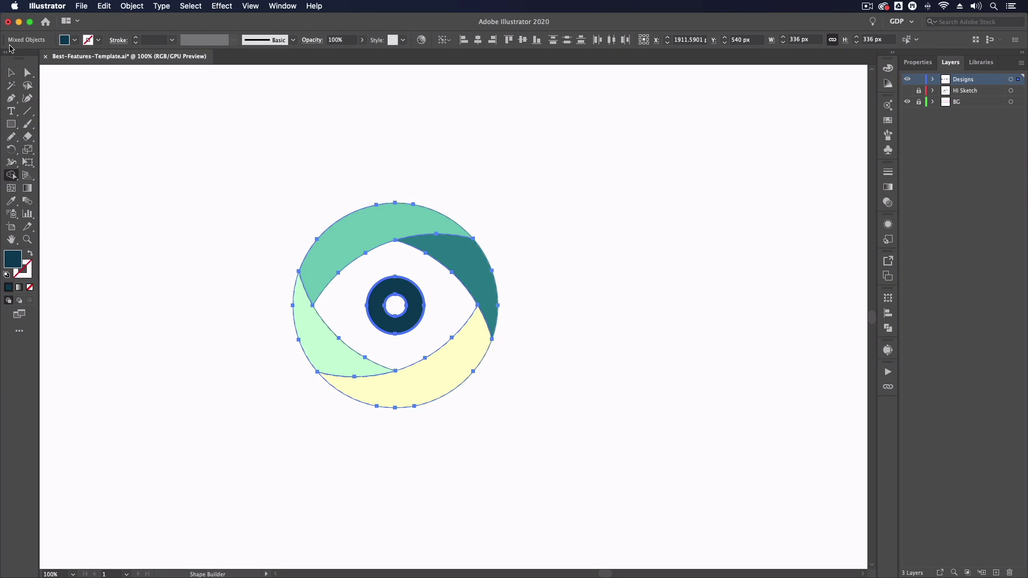
- Set the eye design's stroke to None, then select the 'Type' text object
click(10, 74)
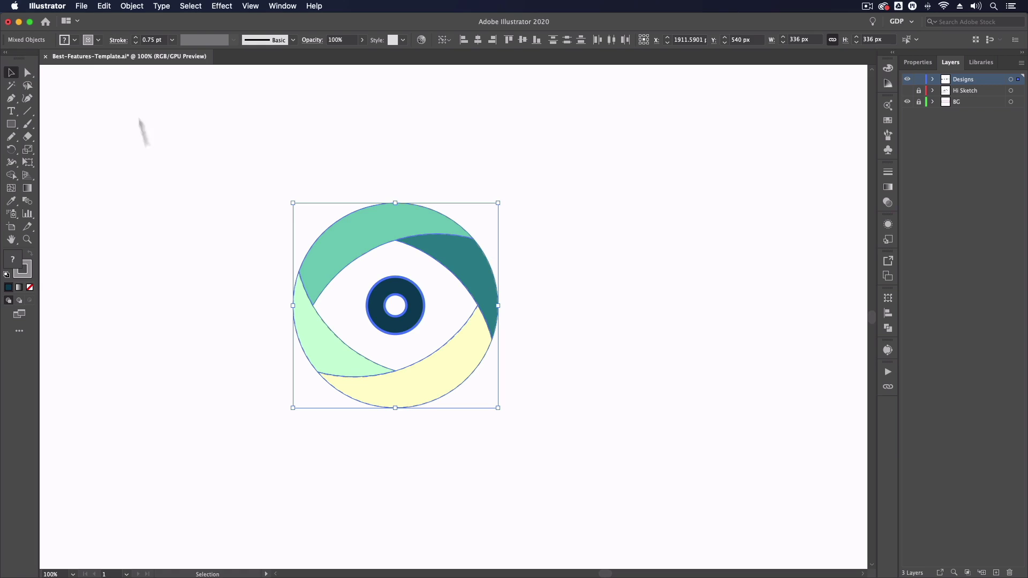
click(98, 40)
click(10, 58)
click(167, 213)
click(242, 189)
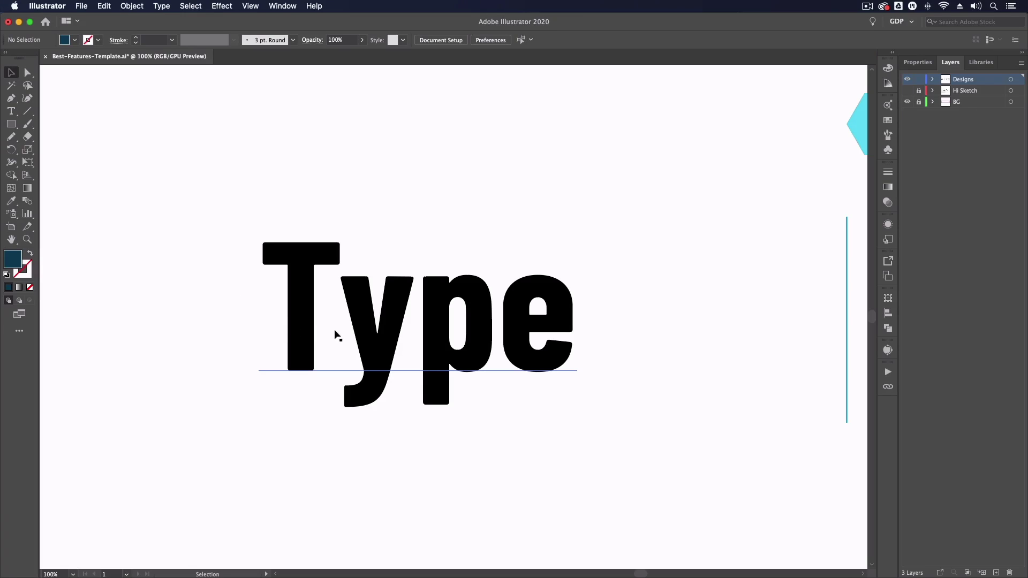
click(389, 328)
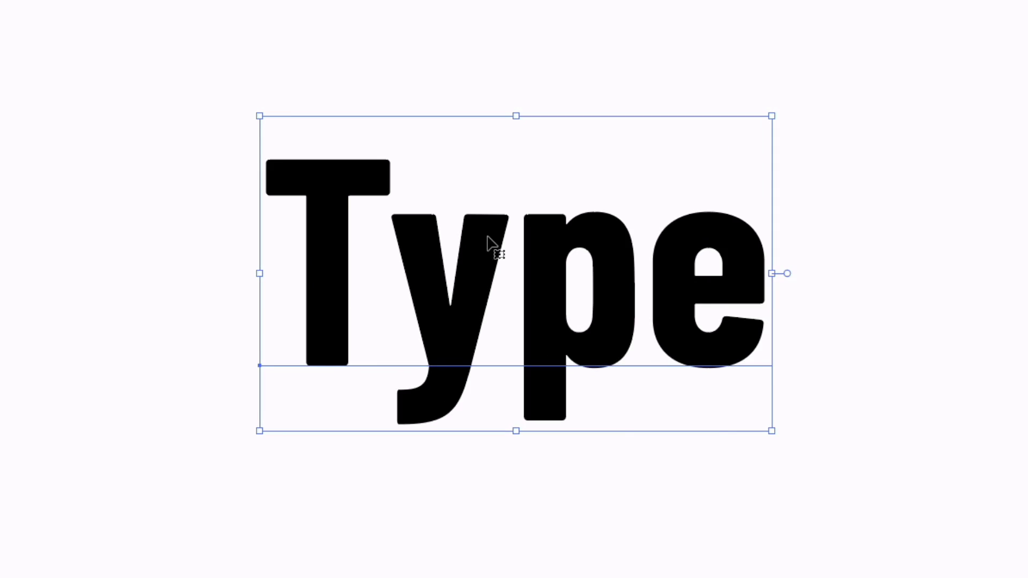
- Convert the 'Type' text into outlined letter shapes using Create Outlines
right_click(401, 290)
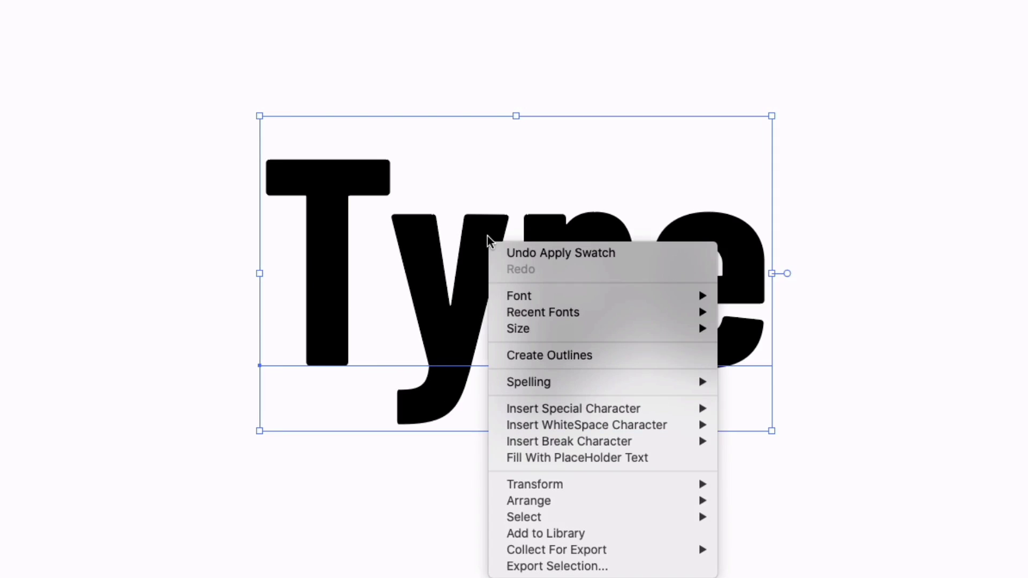
click(509, 357)
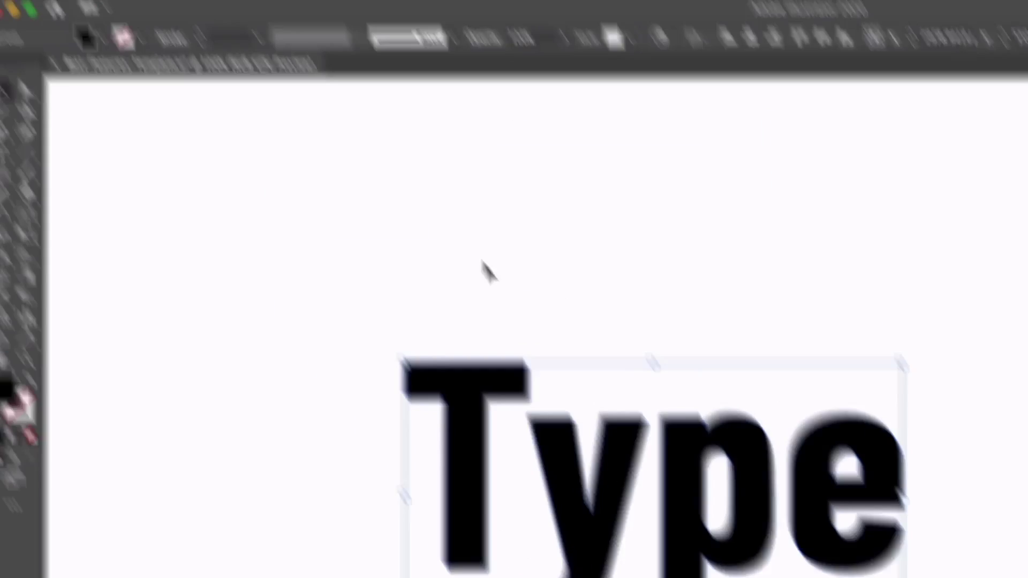
click(260, 9)
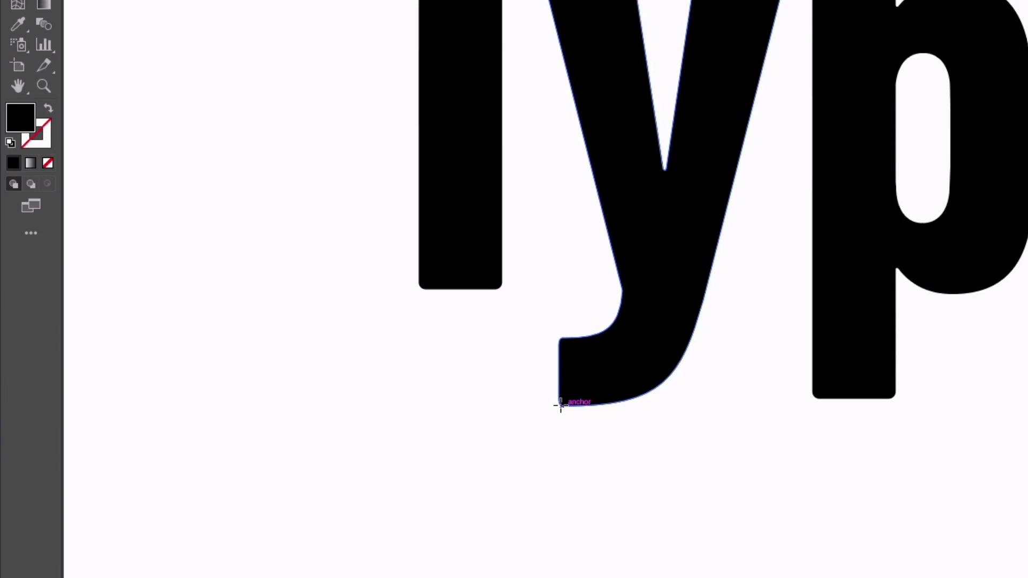
- Draw a black bar left from the y's tail, then zoom in and align its left anchors
drag(559, 338, 338, 406)
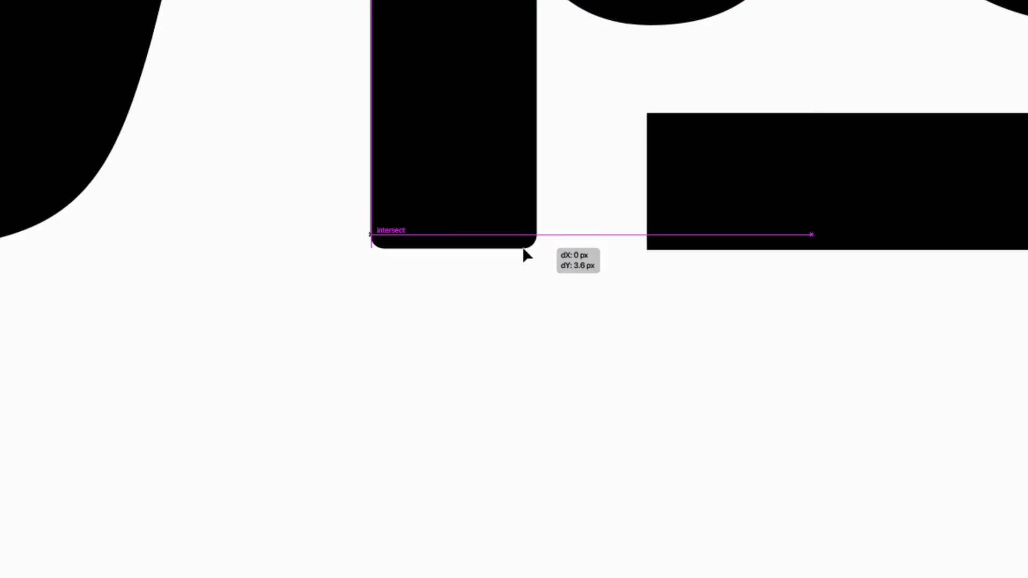
click(329, 214)
key(ctrl+1)
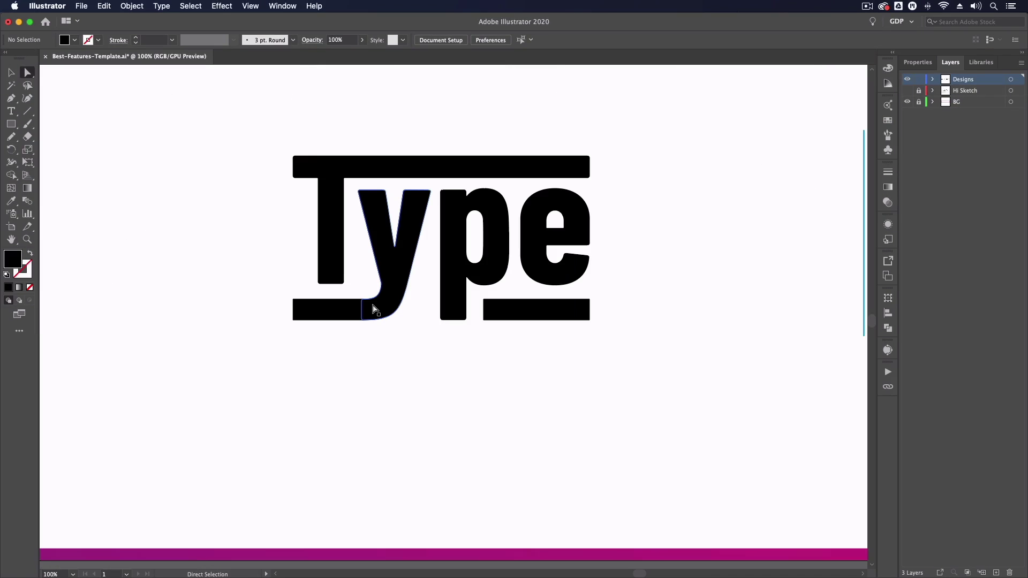
key(ctrl+equal)
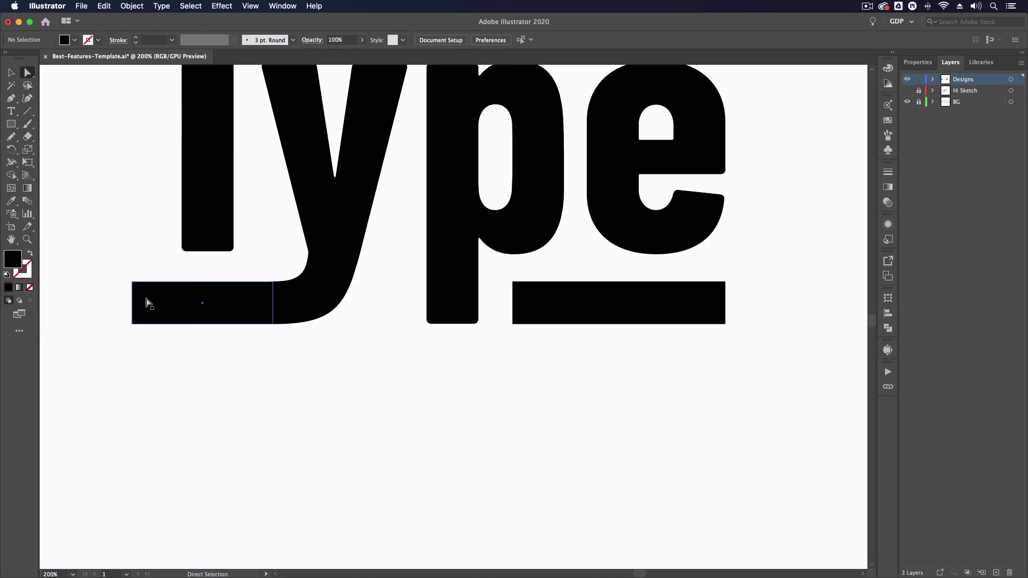
key(ctrl+equal)
drag(147, 300, 295, 309)
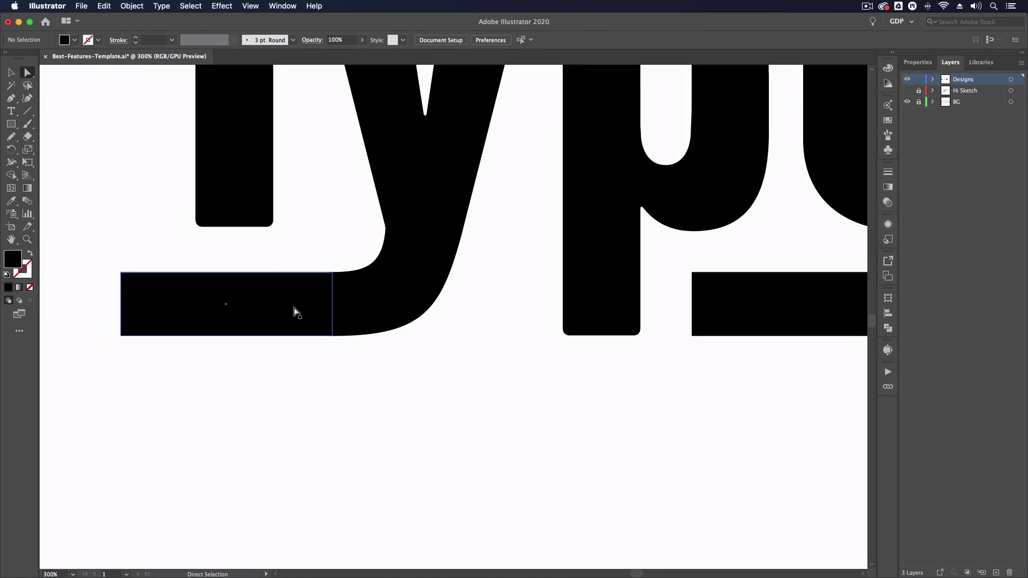
drag(100, 247, 131, 360)
scroll(130, 360, right, 10)
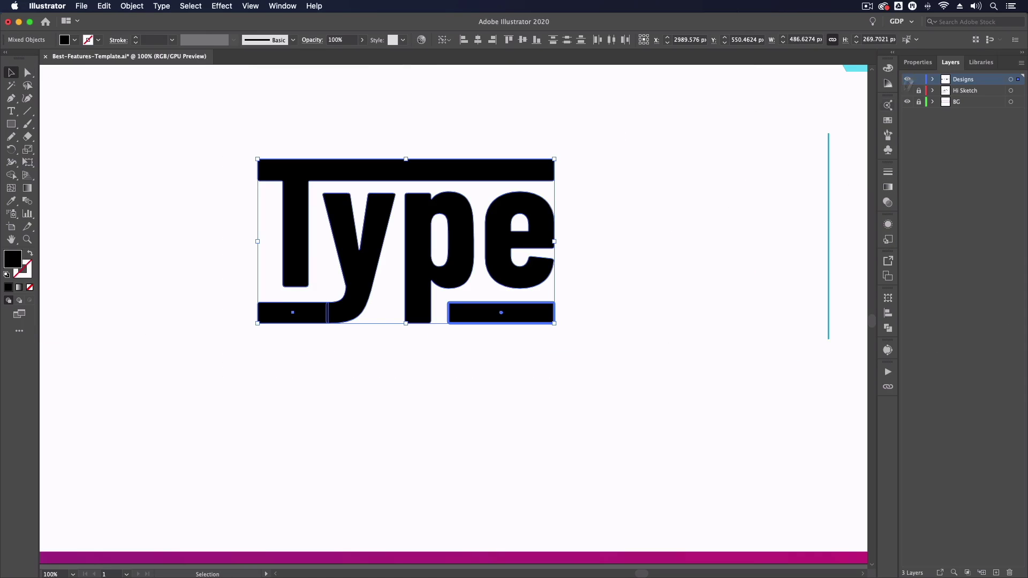
- Unite the Type letters and bars with Pathfinder and fill the merged shape orange
click(918, 63)
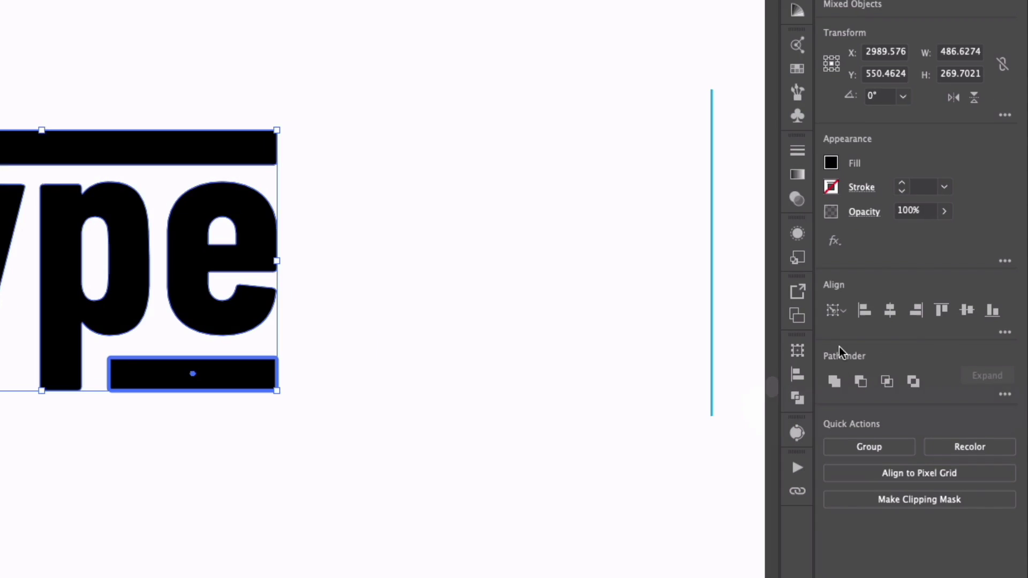
click(834, 381)
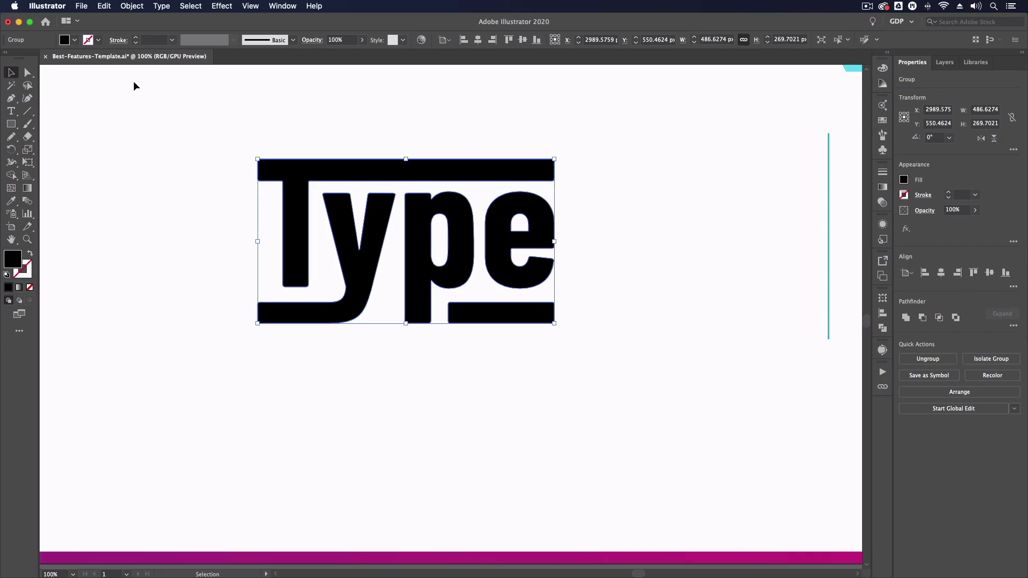
click(65, 39)
click(38, 60)
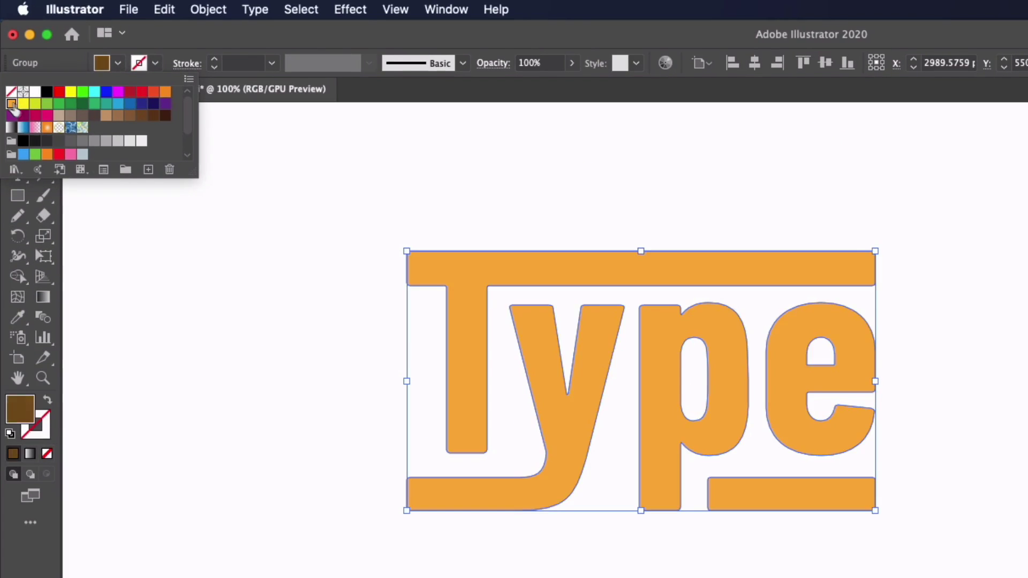
click(288, 257)
key(super+minus)
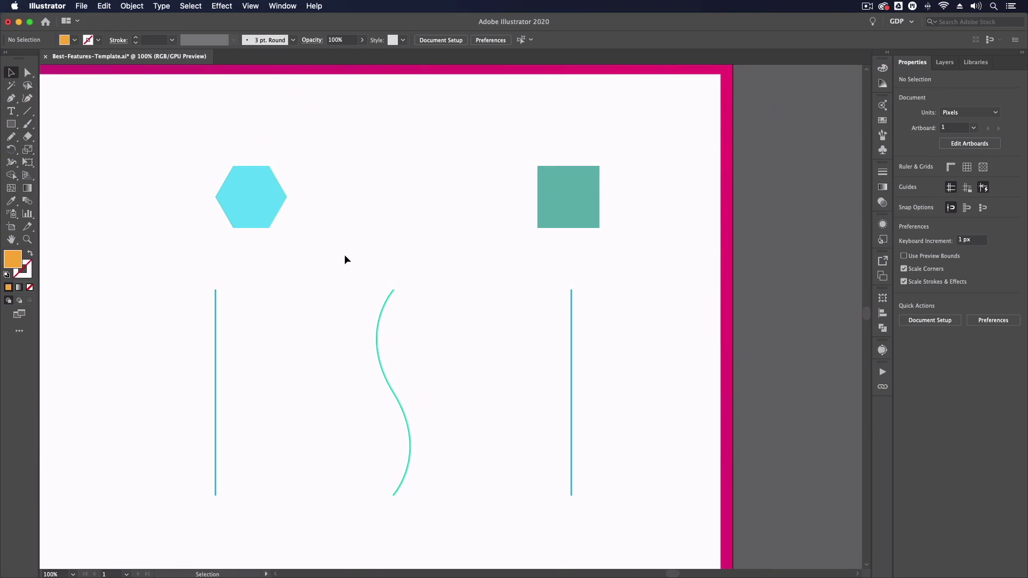
key(super+equal)
- Select the cyan hexagon and teal square and make a blend between them
drag(345, 260, 434, 363)
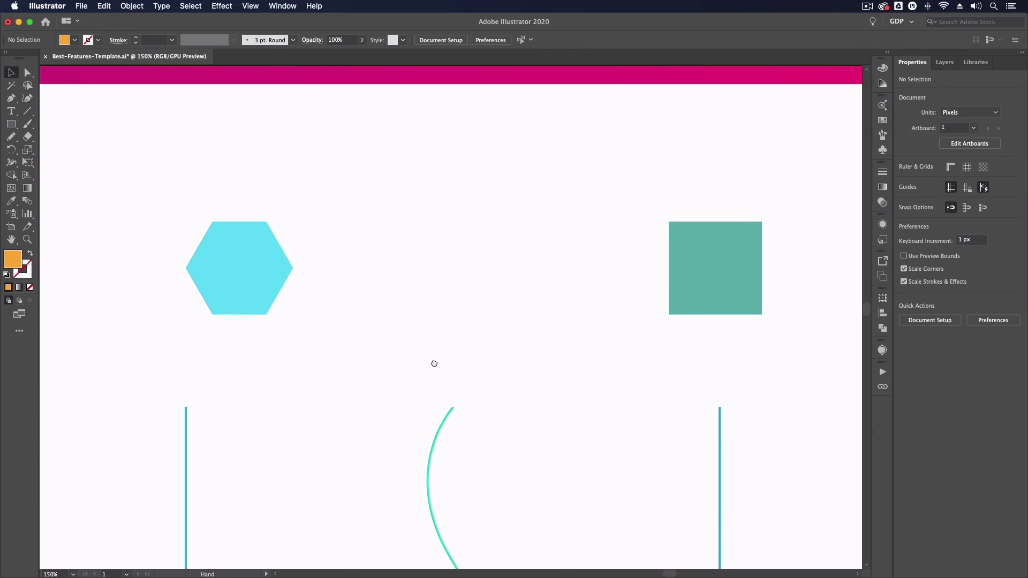
click(229, 268)
click(723, 270)
click(456, 260)
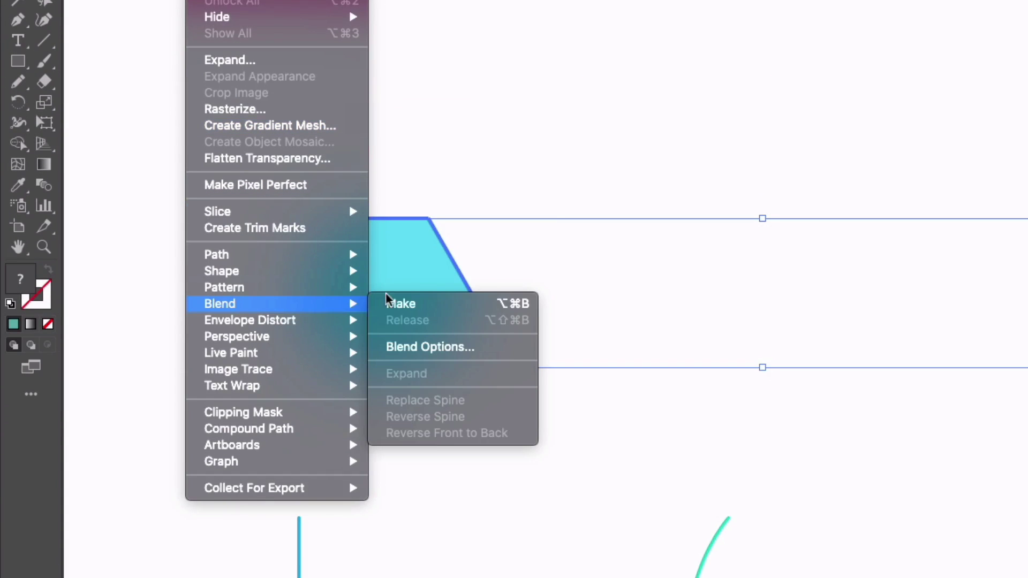
click(394, 304)
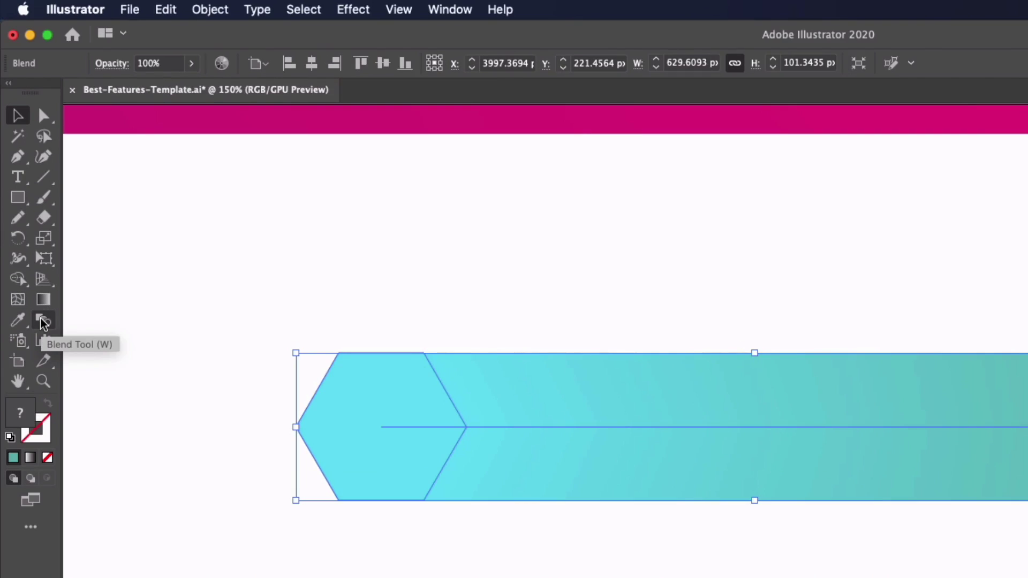
- Set the hexagon-to-square blend to 3 Specified Steps with preview on
click(43, 322)
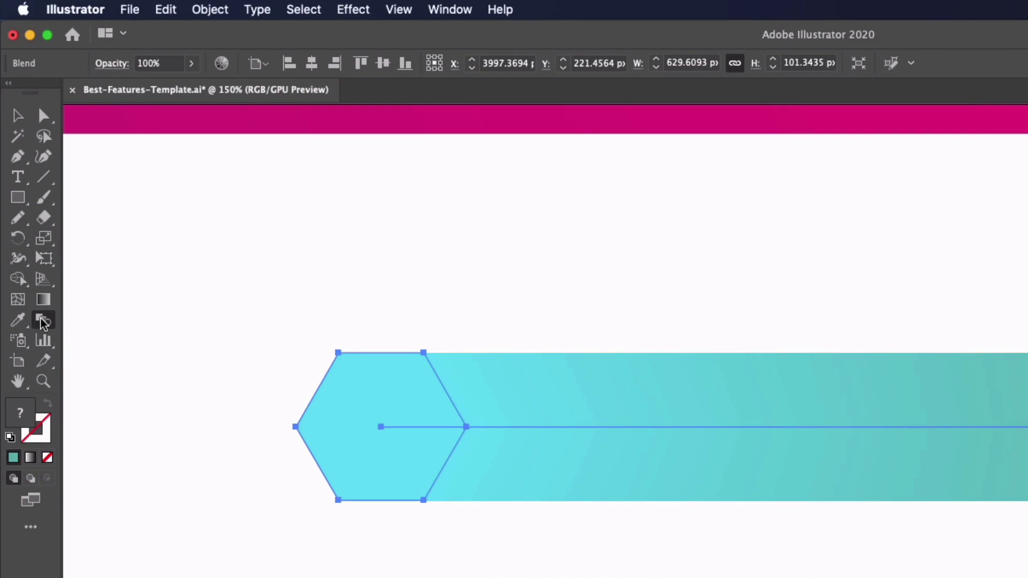
double_click(43, 321)
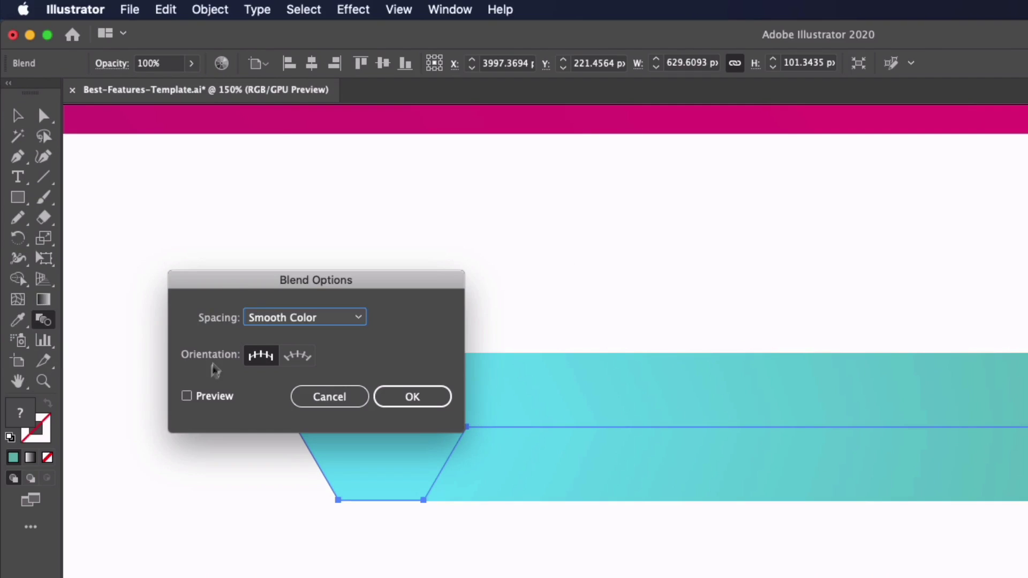
click(203, 396)
click(320, 319)
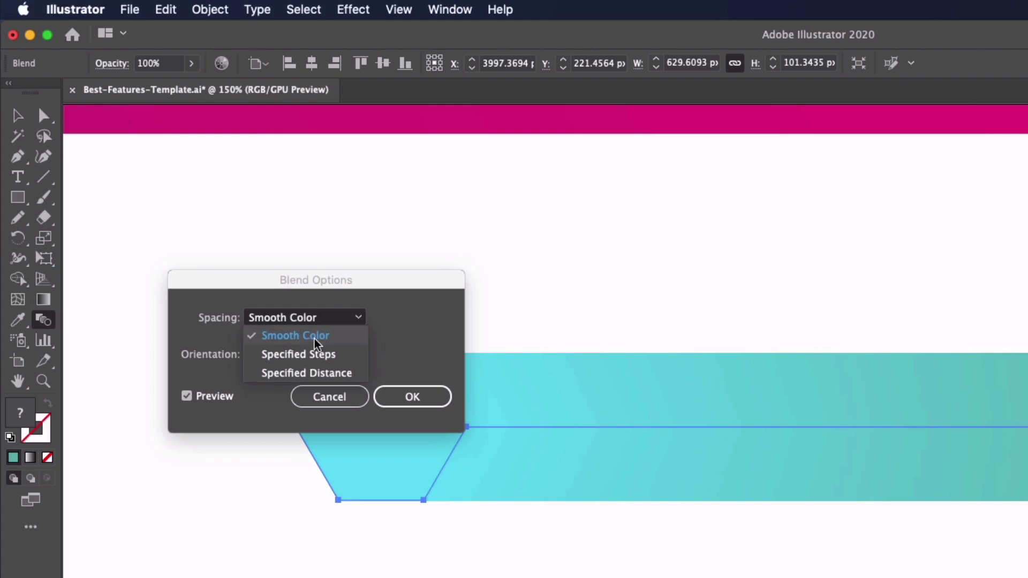
click(315, 355)
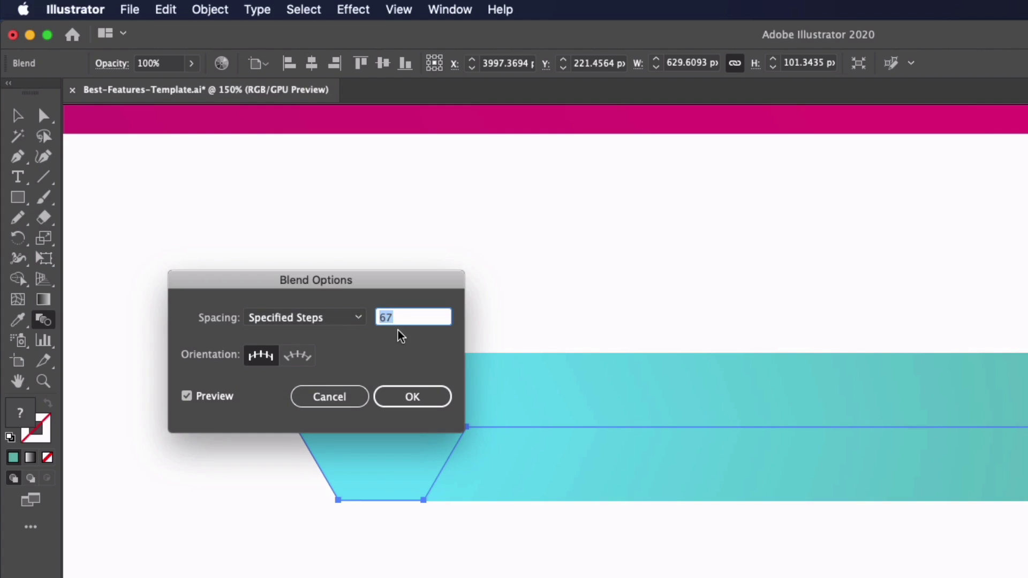
text(3)
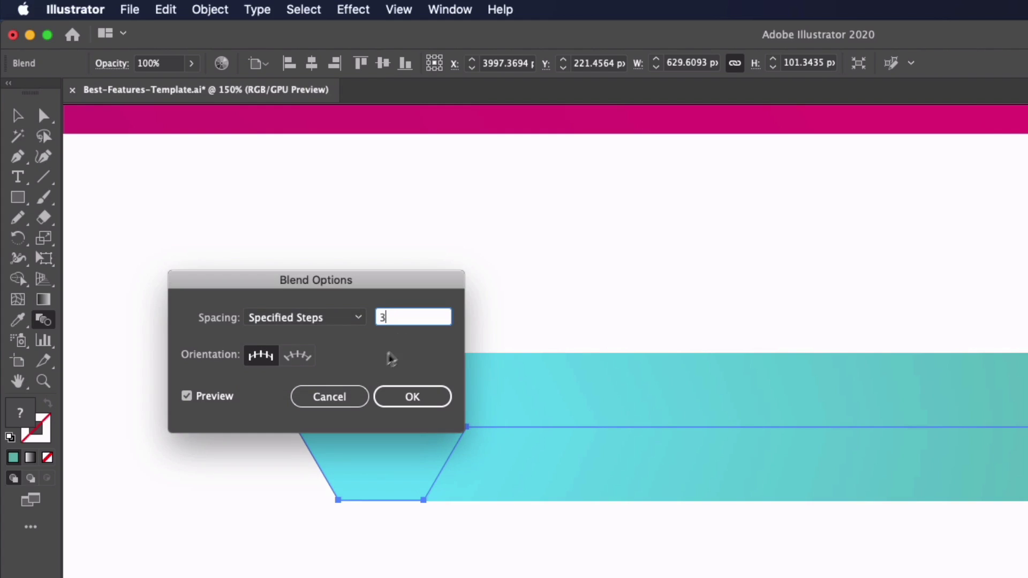
click(413, 403)
- Select the hexagon blend and apply Object > Expand, turning it into five grouped shapes
key(v)
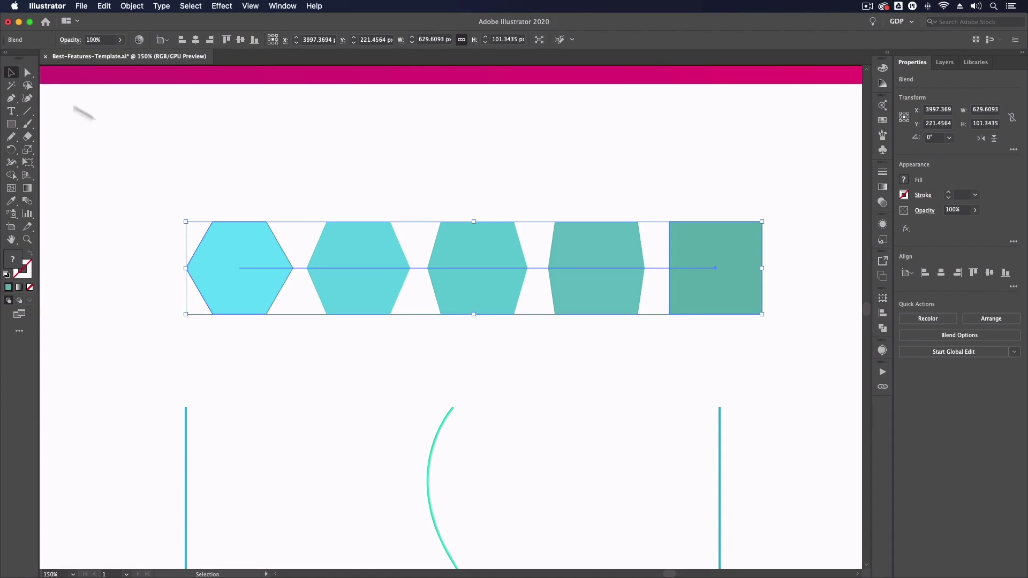
click(142, 152)
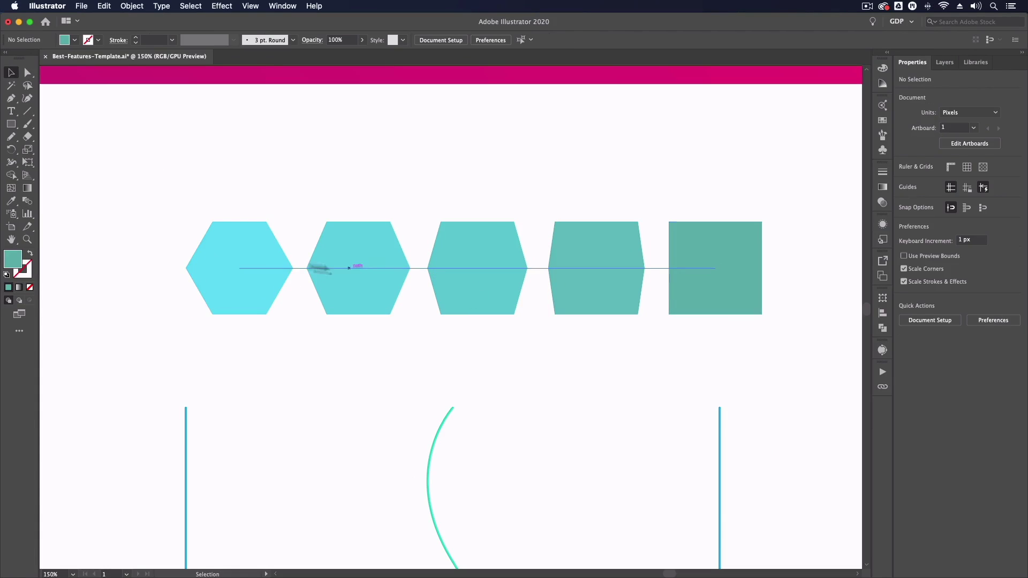
click(264, 258)
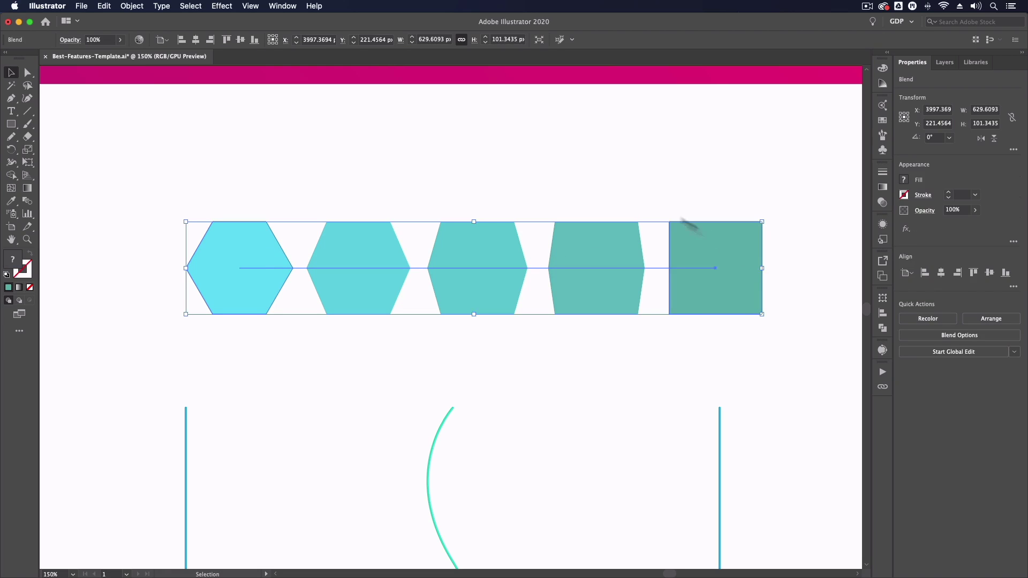
click(464, 196)
scroll(404, 316, down, 1)
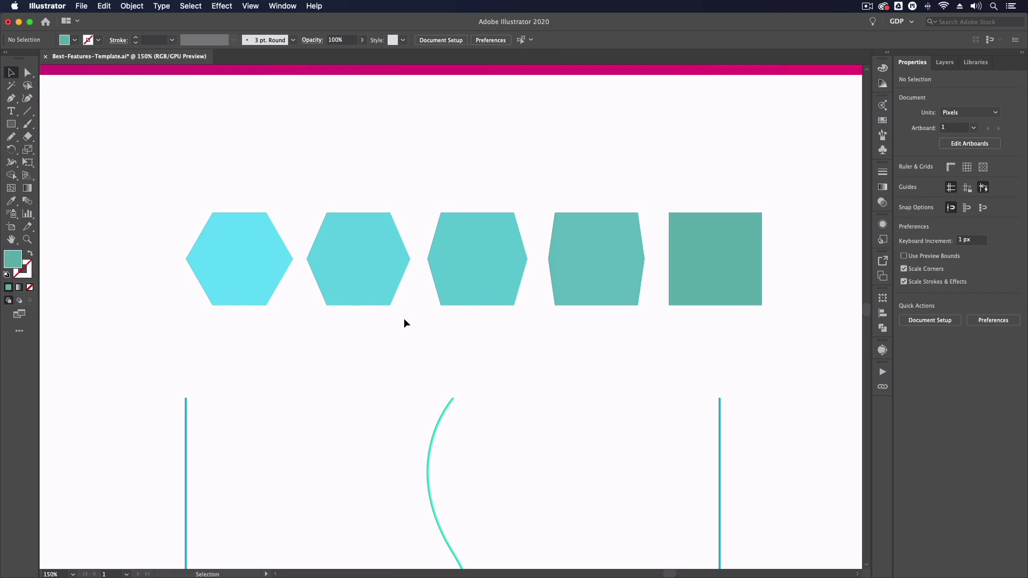
click(254, 217)
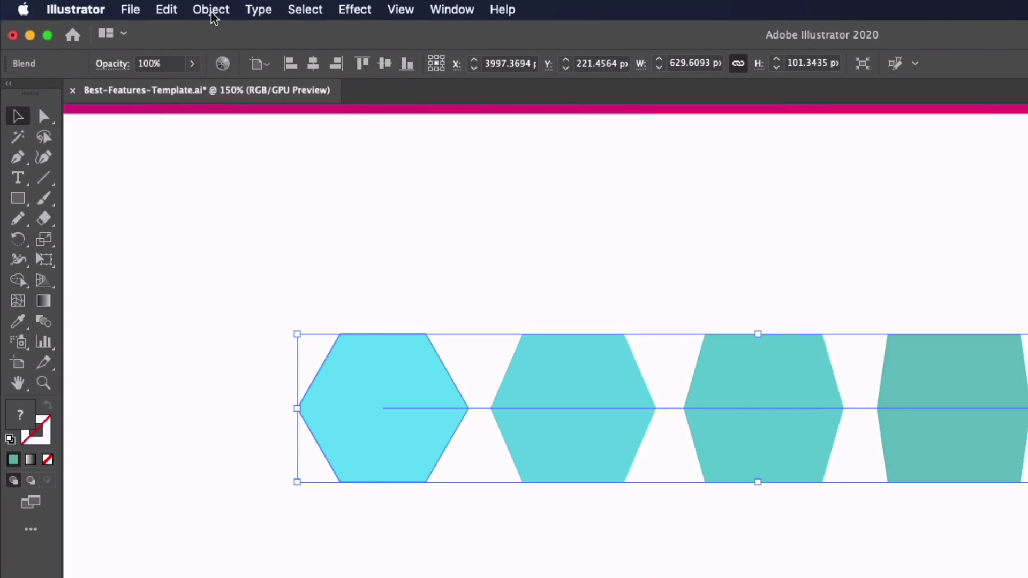
click(132, 6)
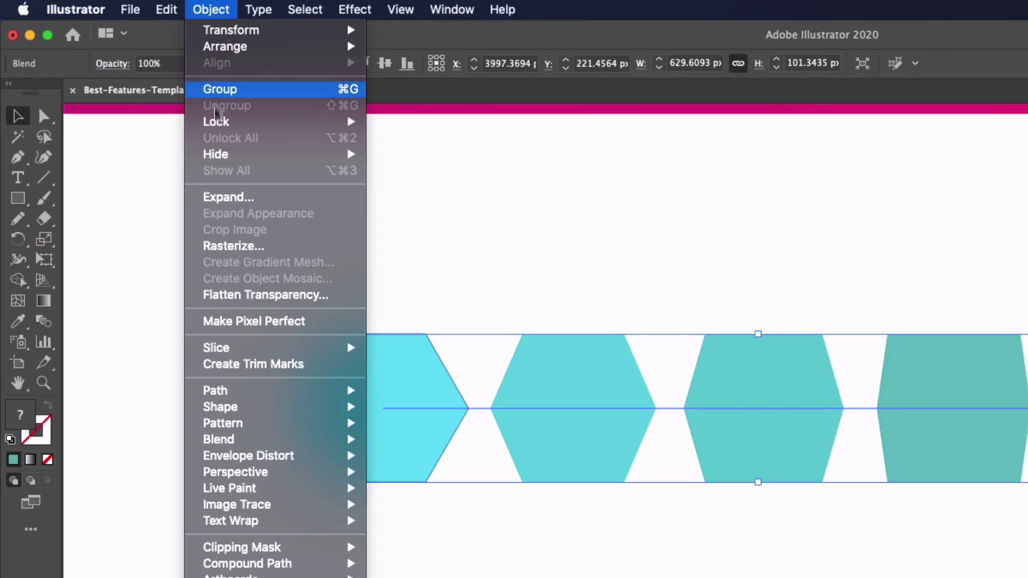
click(220, 198)
key(Return)
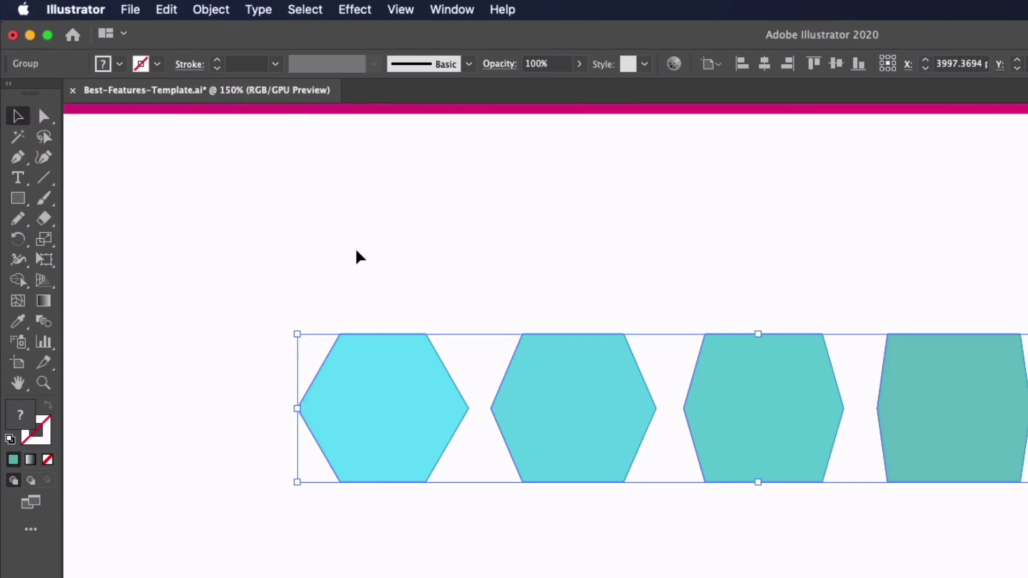
click(356, 252)
click(369, 362)
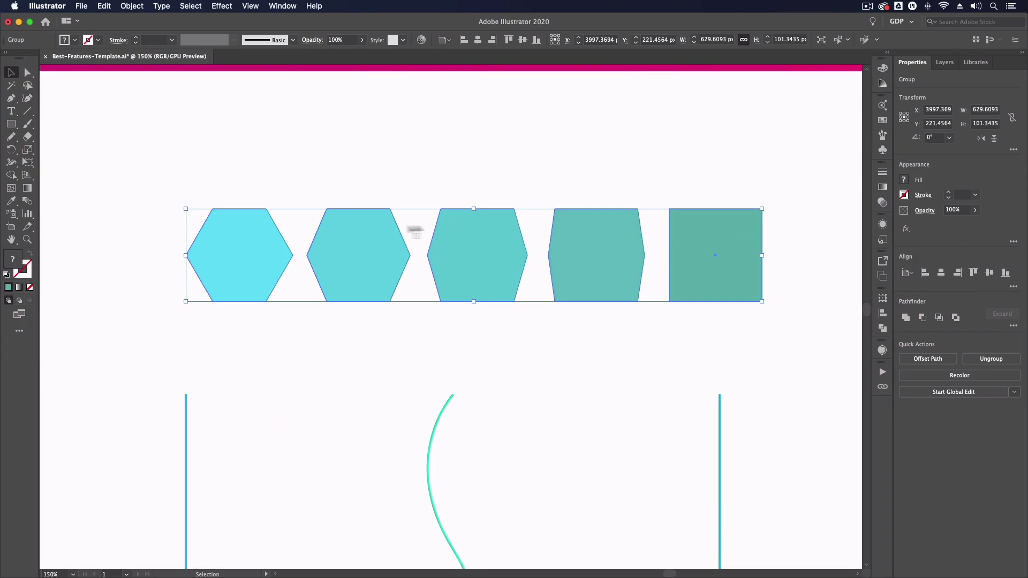
- Blend the three teal lines using Specified Distance spacing of 4 px, with preview on
click(412, 150)
scroll(420, 220, down, 5)
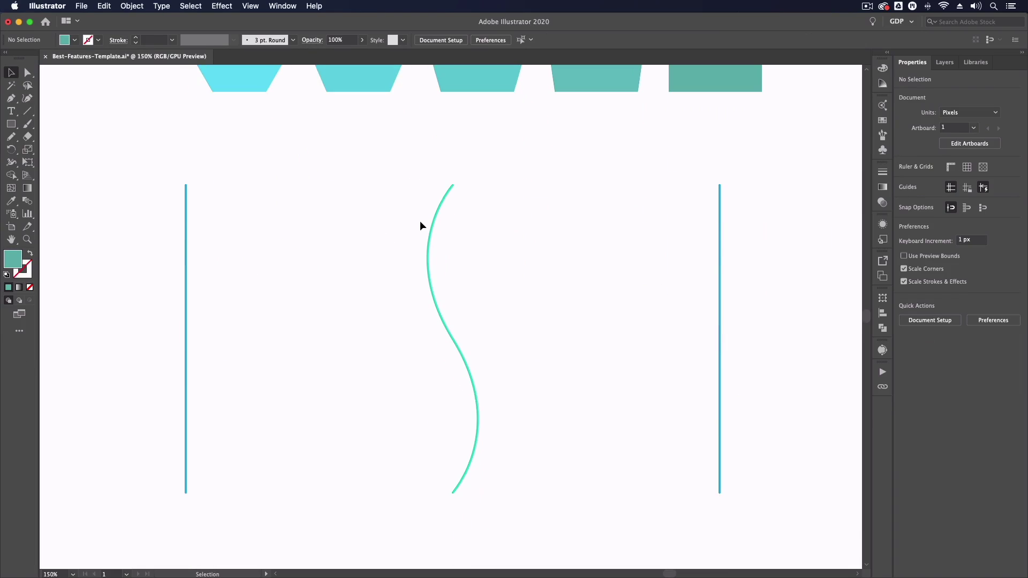
scroll(420, 225, down, 1)
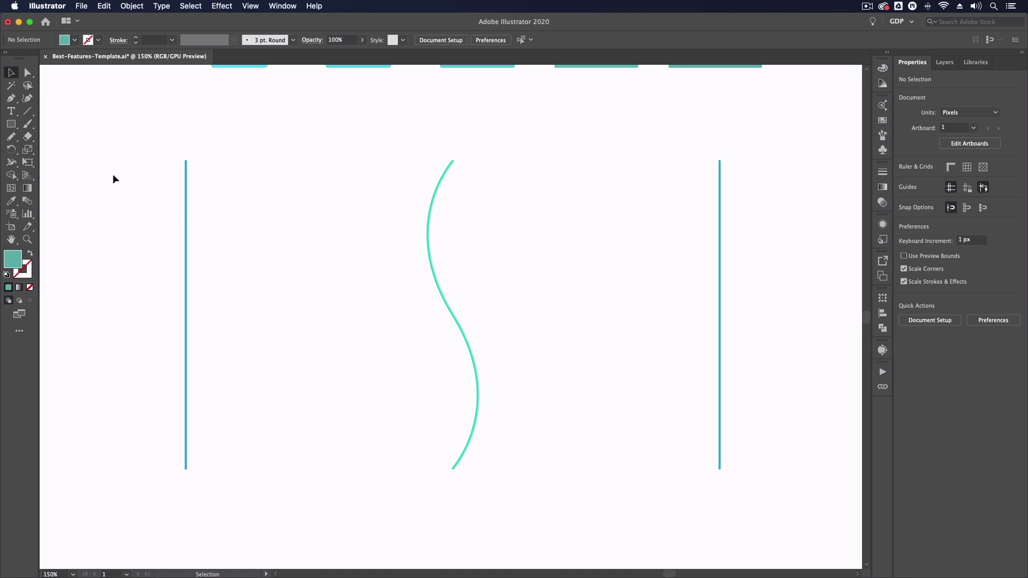
click(27, 201)
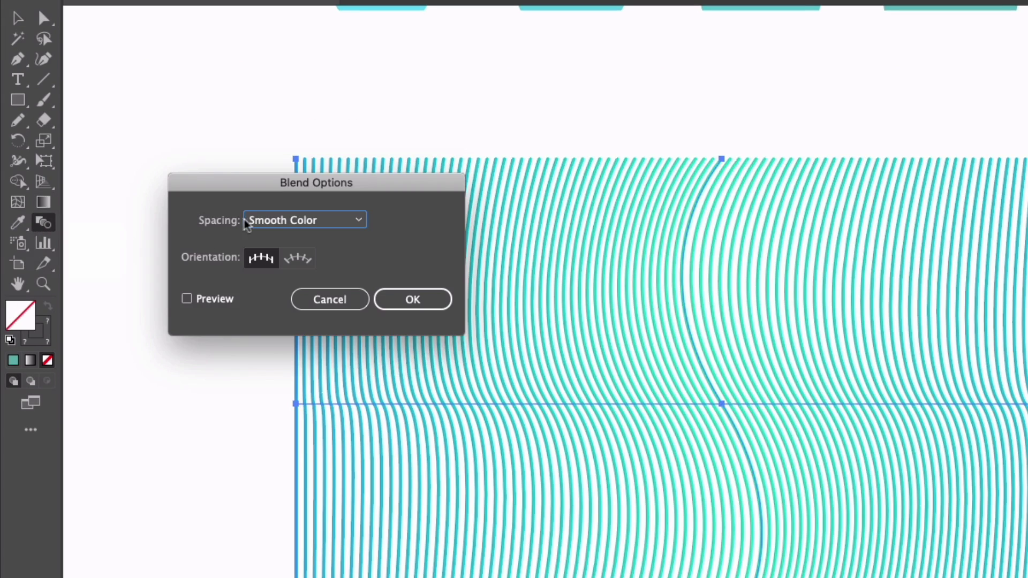
click(255, 222)
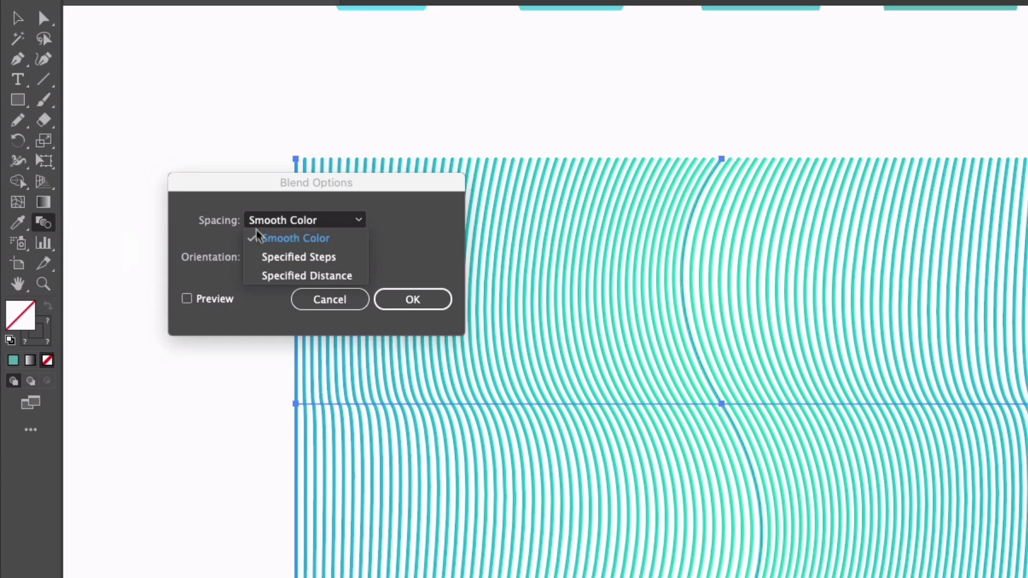
click(267, 277)
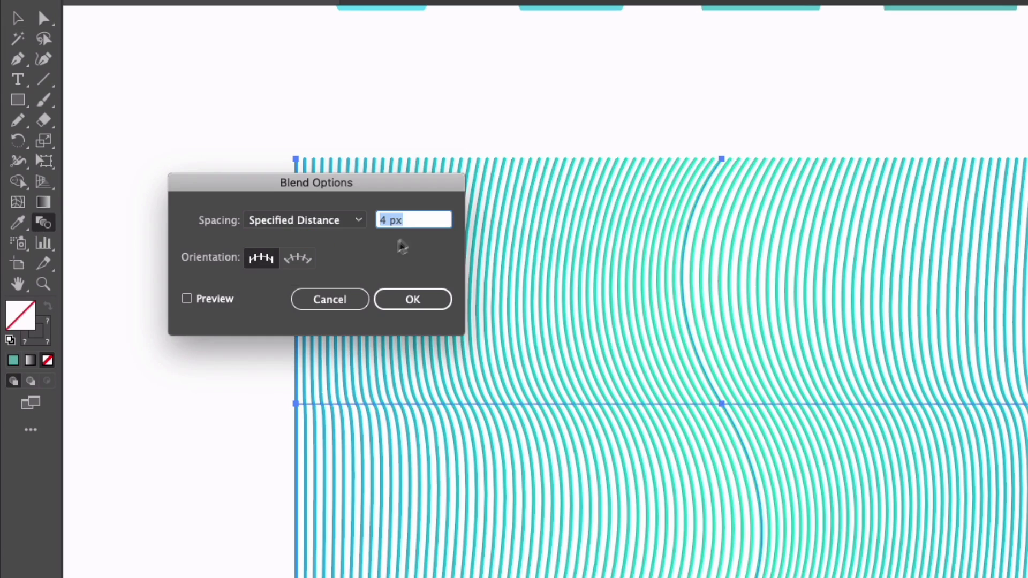
click(186, 299)
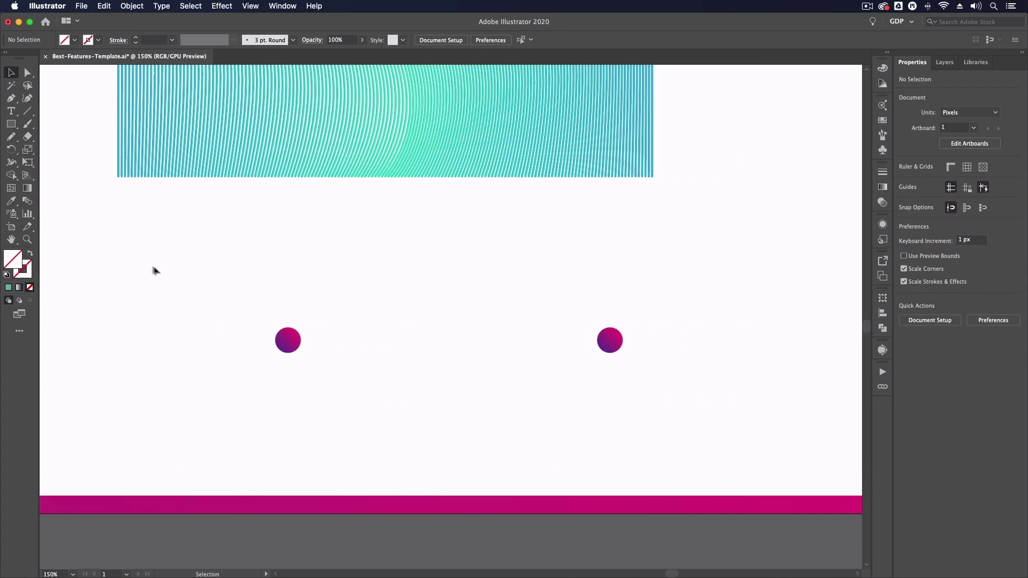
- Select the two gradient circles and bring up Blend Options with preview enabled
click(282, 343)
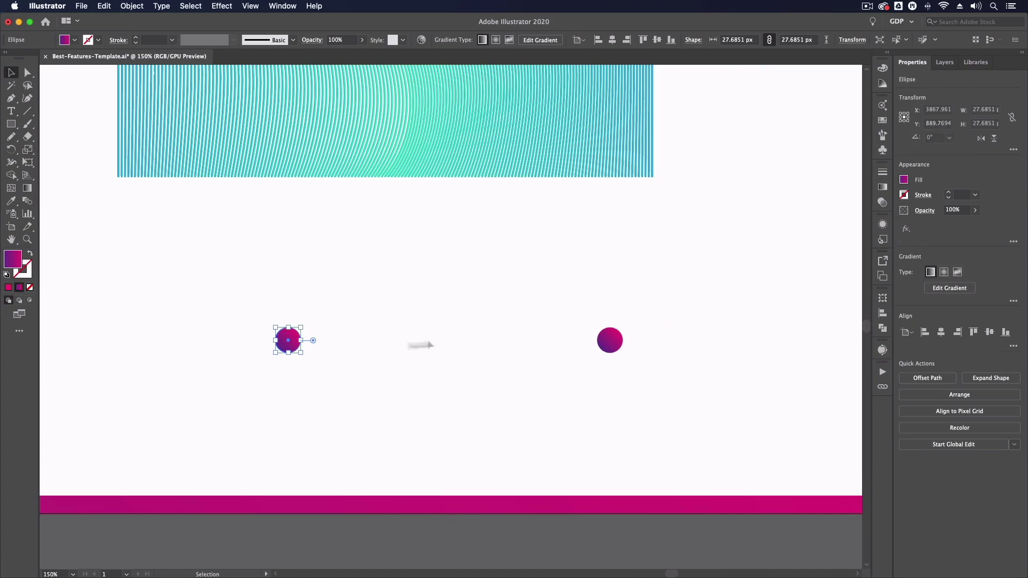
click(604, 341)
click(291, 306)
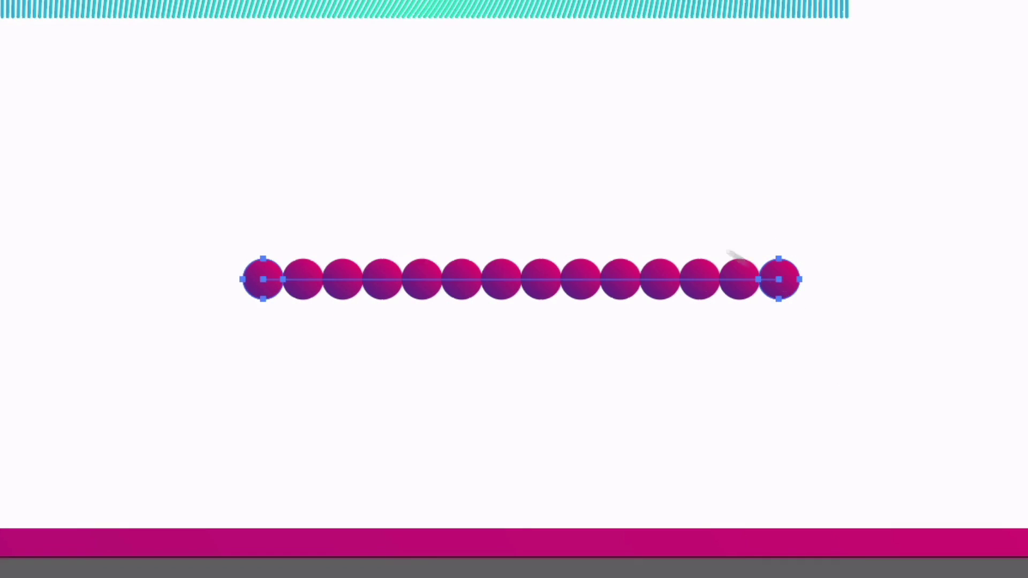
double_click(43, 322)
click(212, 399)
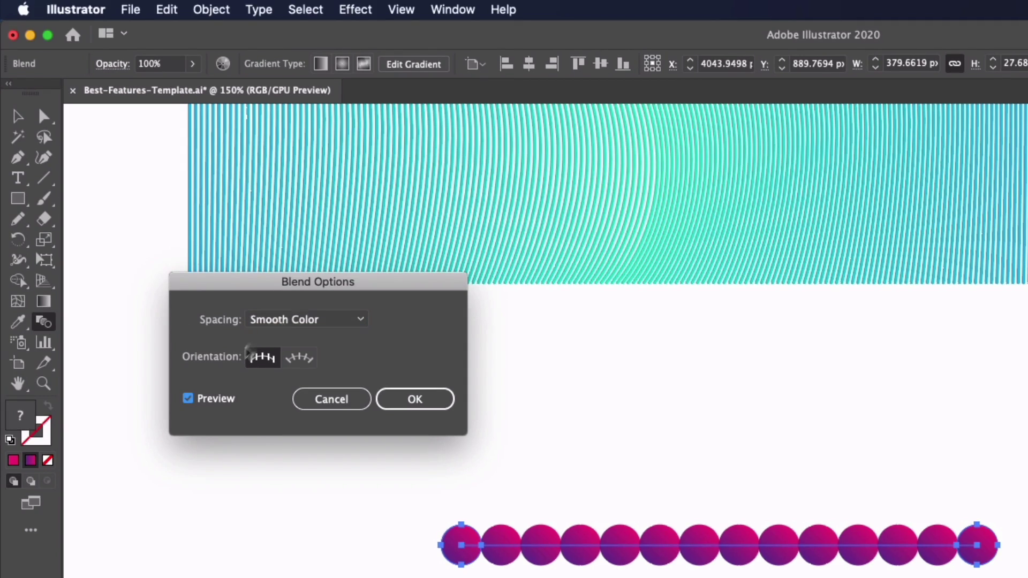
- Set the circle blend to 200 Specified Steps, forming a smooth capsule bar
click(302, 321)
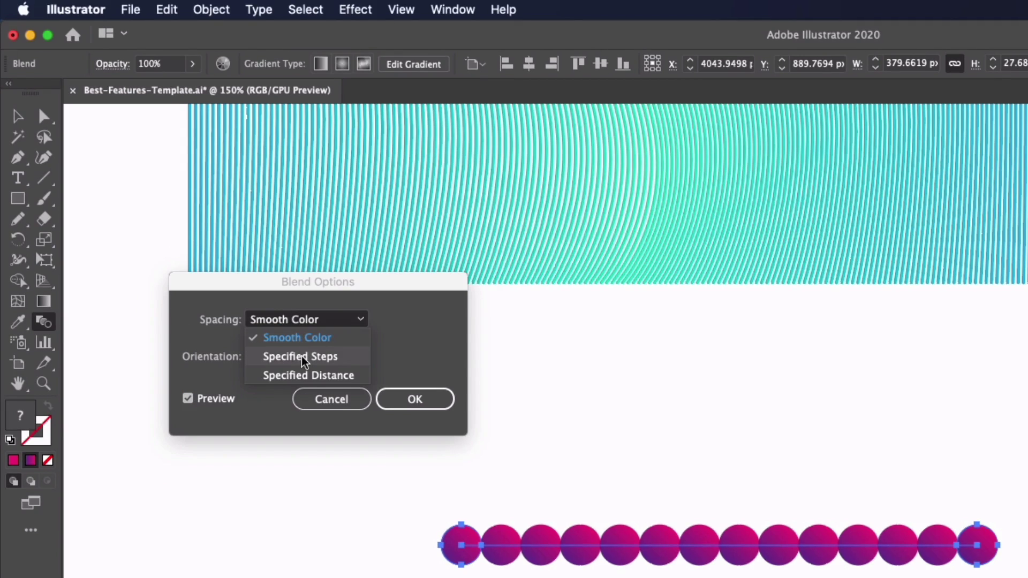
click(304, 355)
text(12)
key(Tab)
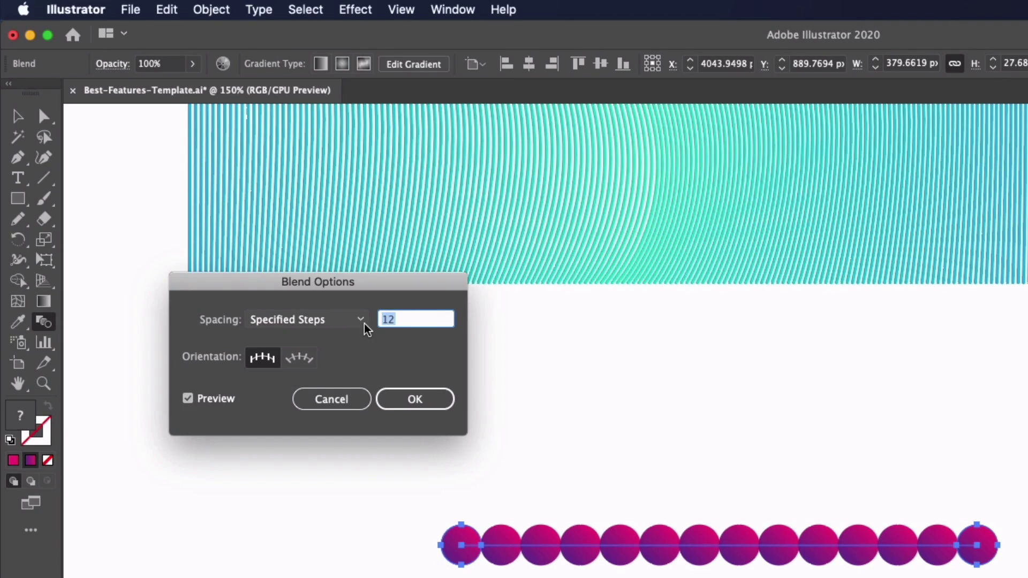
text(200)
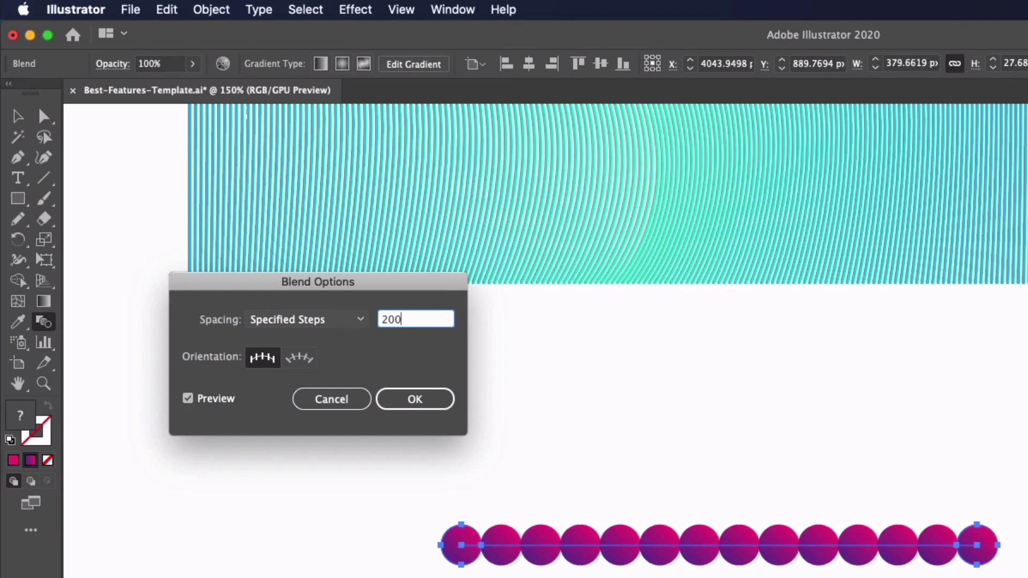
click(395, 402)
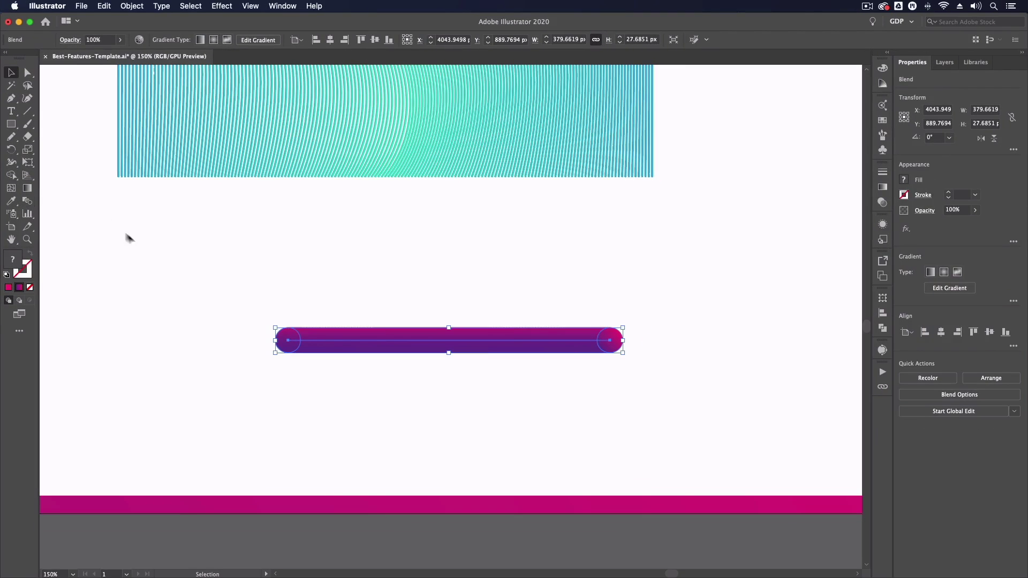
click(220, 392)
click(539, 342)
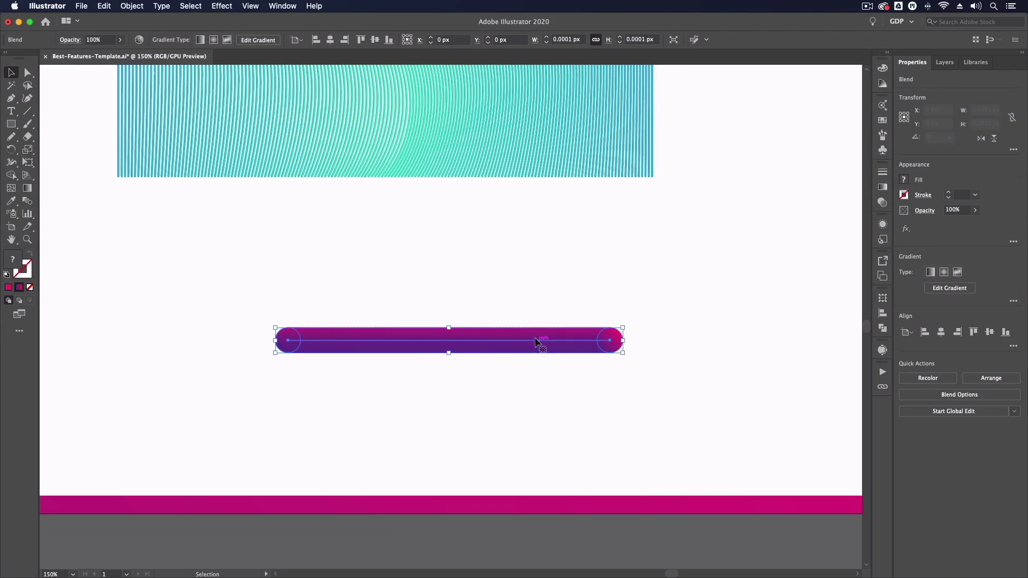
- Replace the circle blend's spine with the cursive Hi path
key(super+minus)
key(super+minus)
key(super+minus)
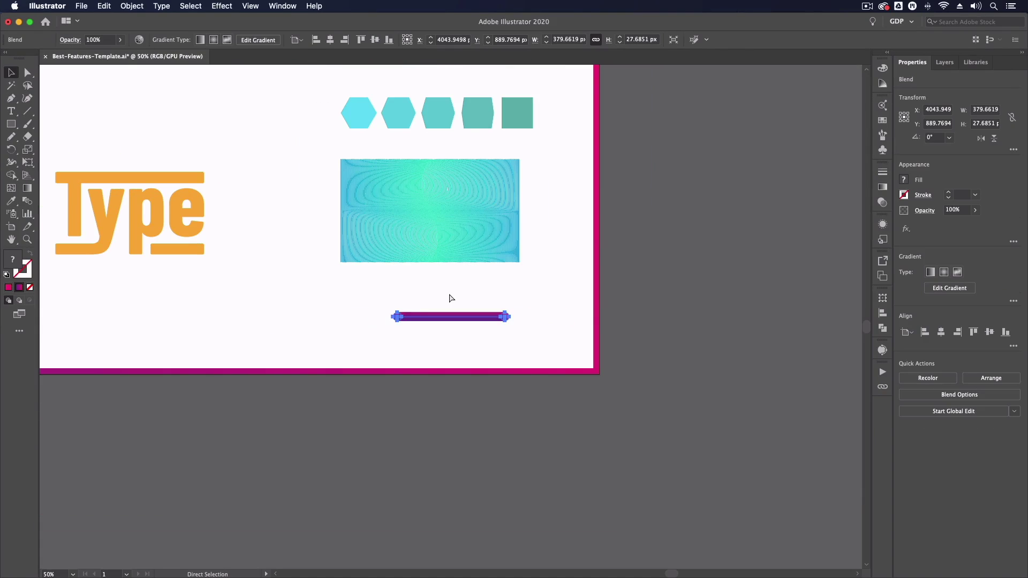
drag(299, 229, 311, 239)
scroll(516, 310, left, 10)
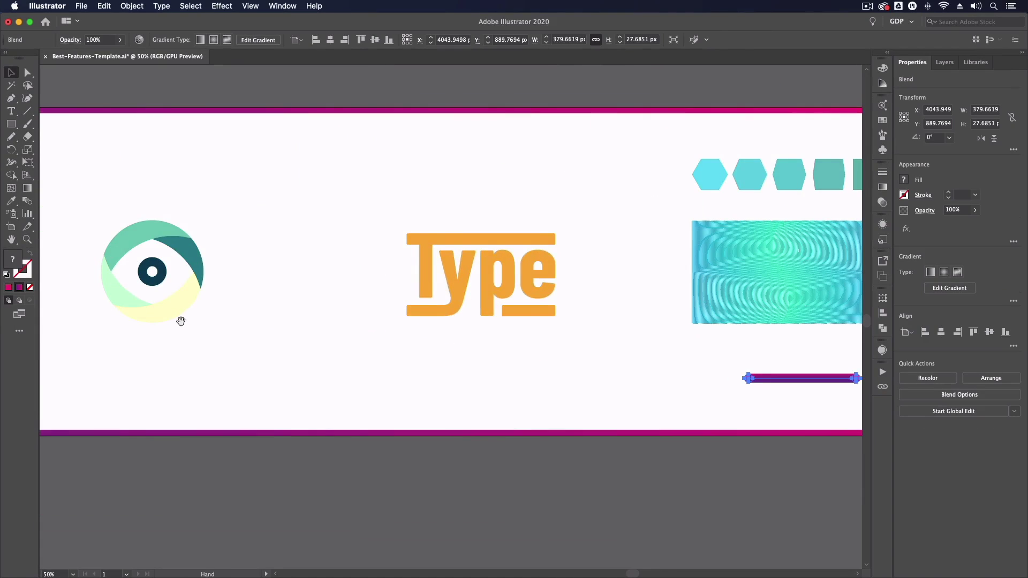
scroll(374, 269, left, 15)
shift+click(365, 277)
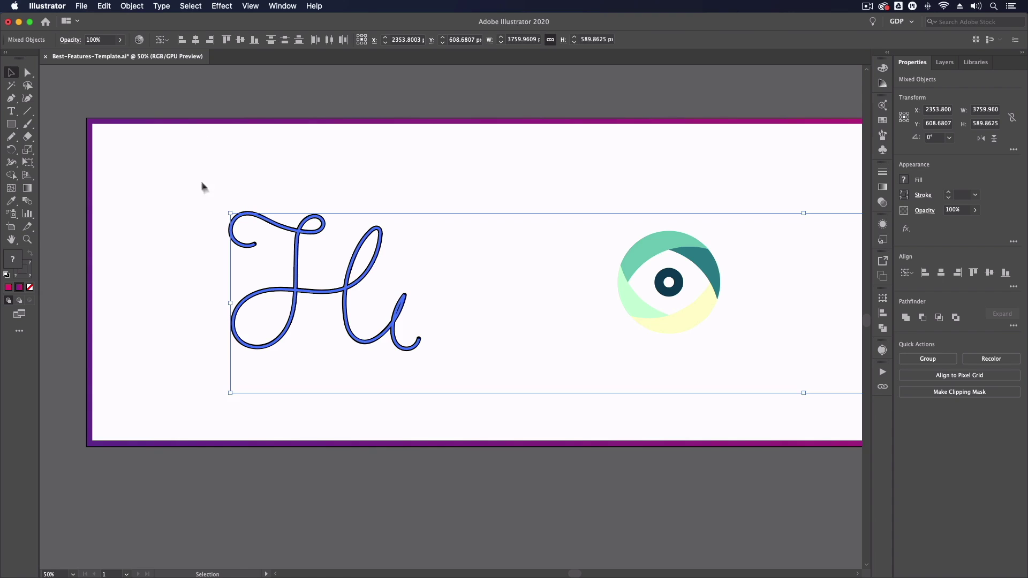
click(138, 9)
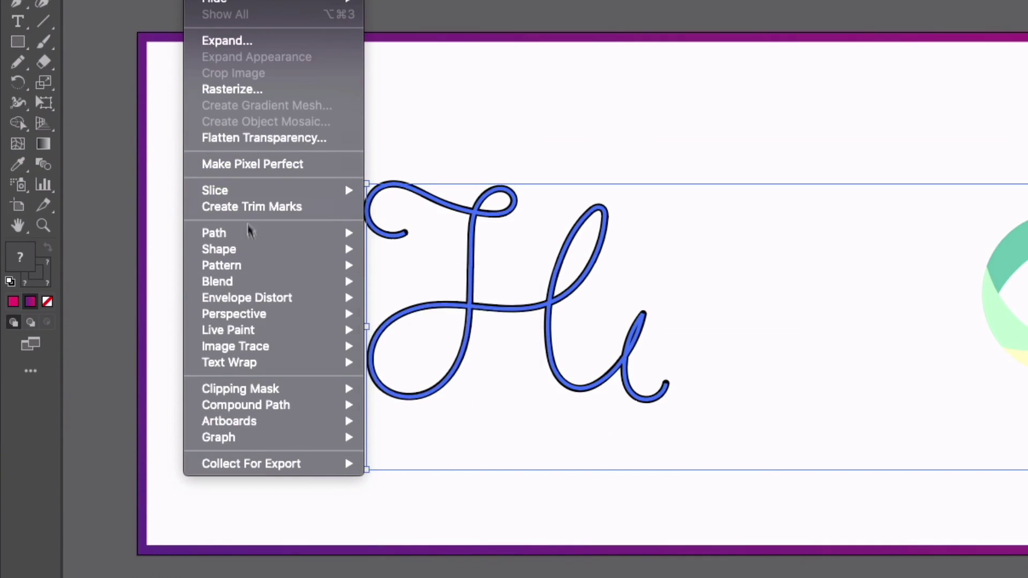
mouse_move(152, 274)
click(432, 377)
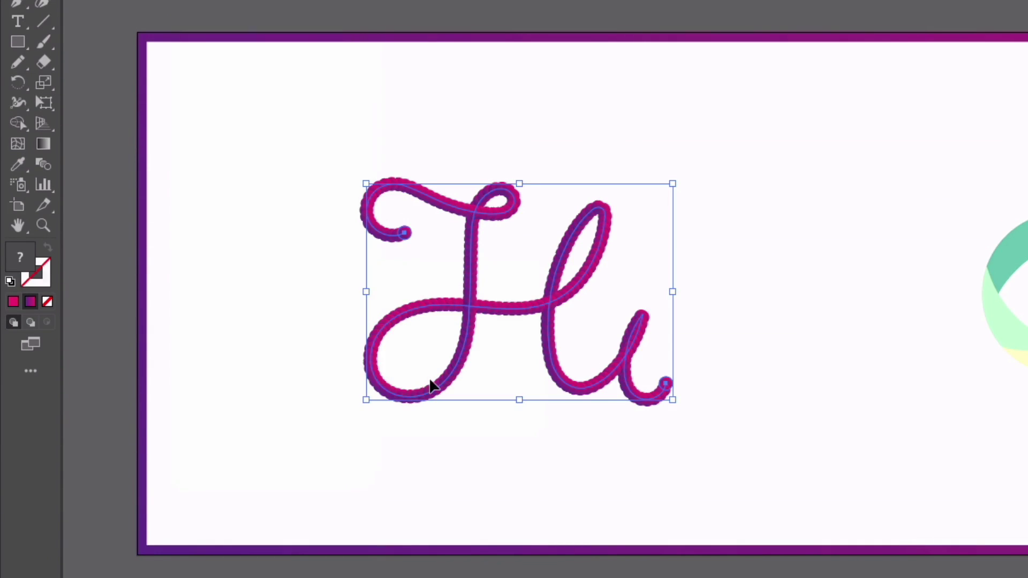
key(ctrl+plus)
key(ctrl+plus)
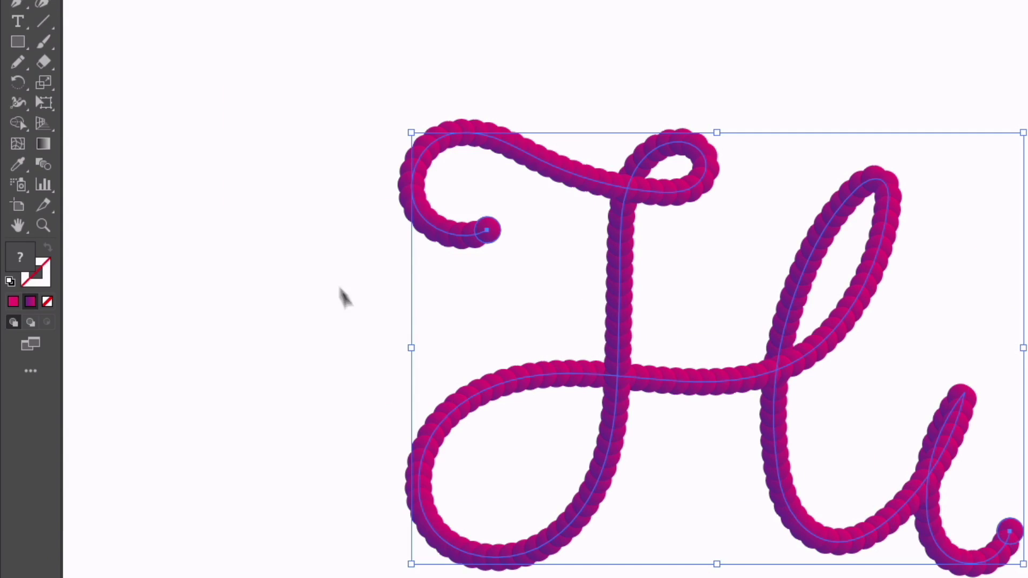
- Raise the Hi blend to 800 Specified Steps for a smooth gradient tube
double_click(45, 165)
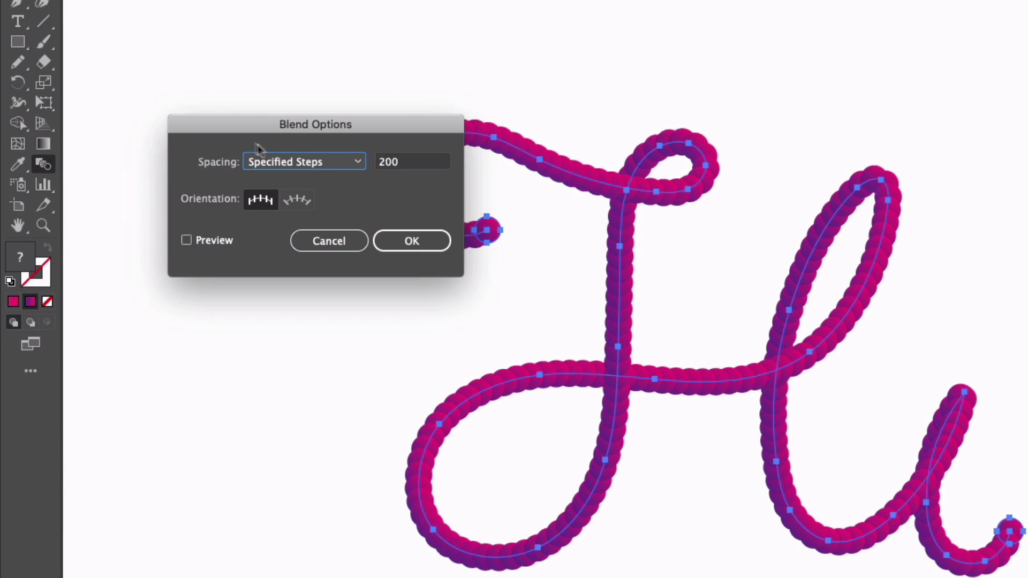
click(394, 167)
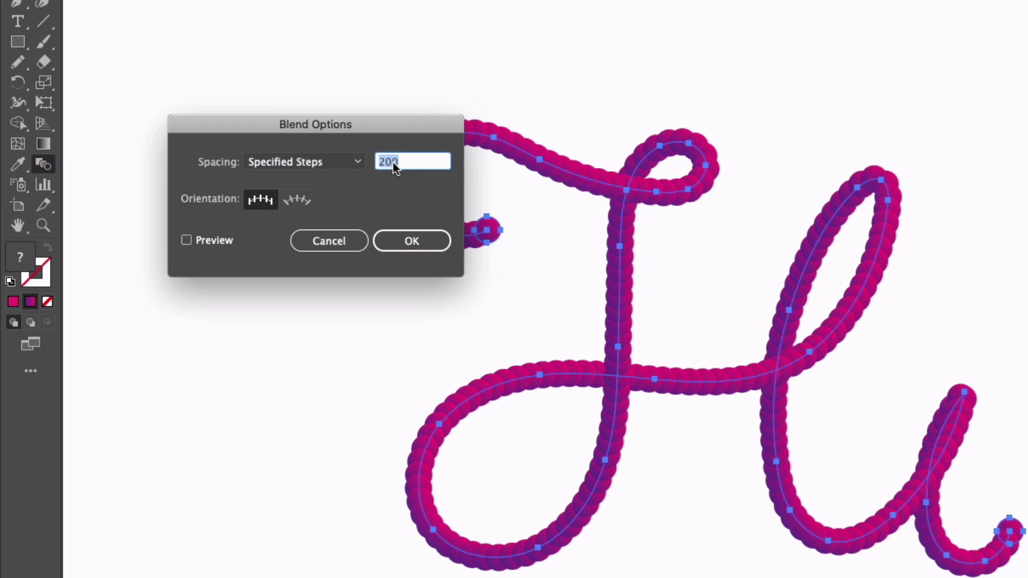
text(8)
click(186, 241)
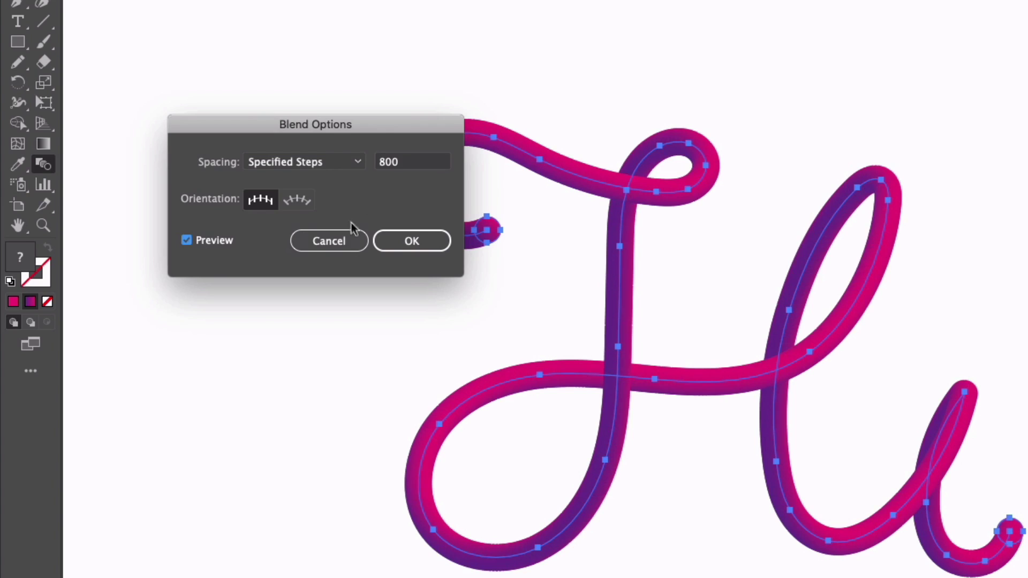
click(411, 243)
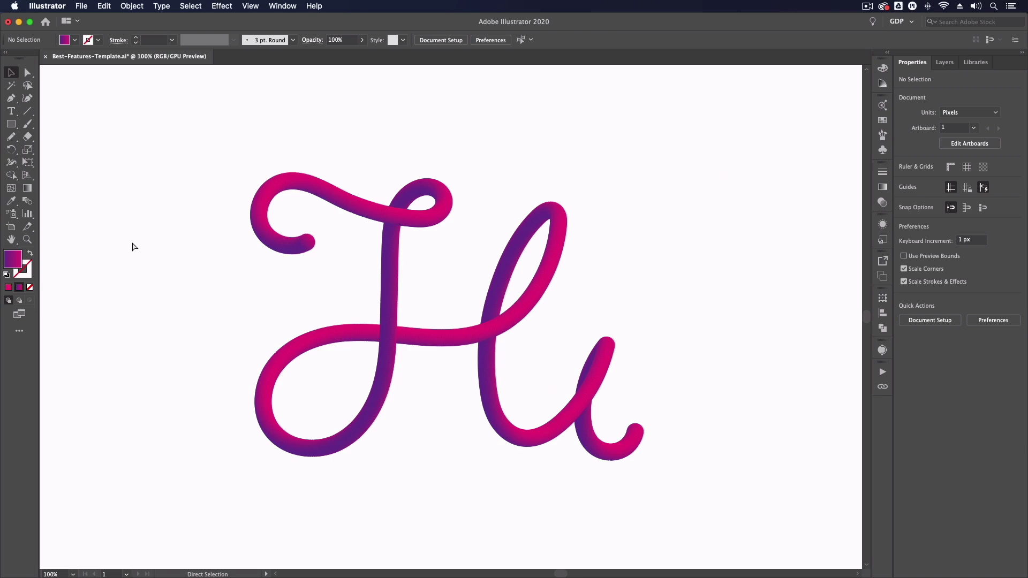
key(super+minus)
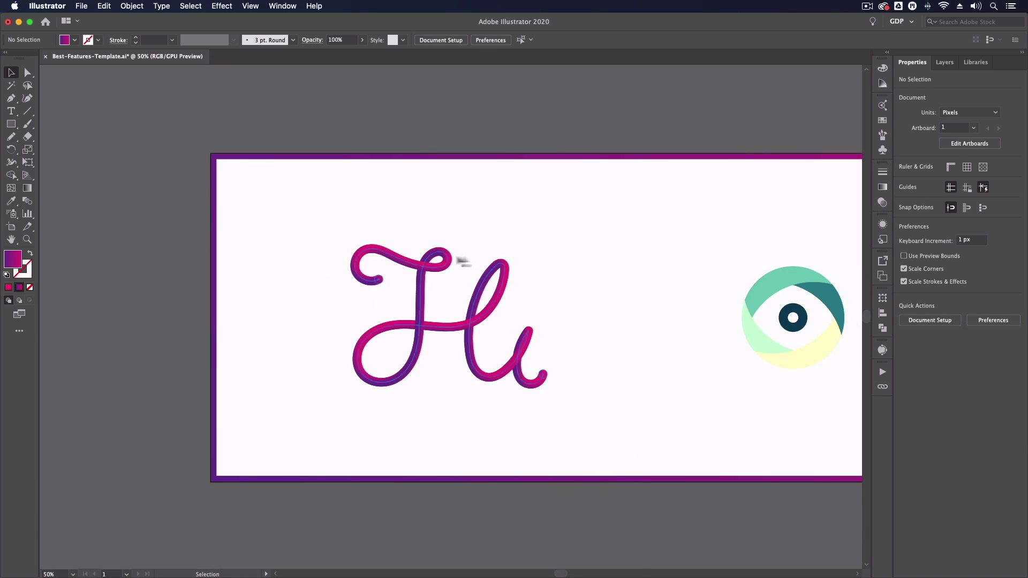
- Alt-drag a copy of the orange Type group about 26.61 px down-right
scroll(400, 238, right, 10)
key(super+plus)
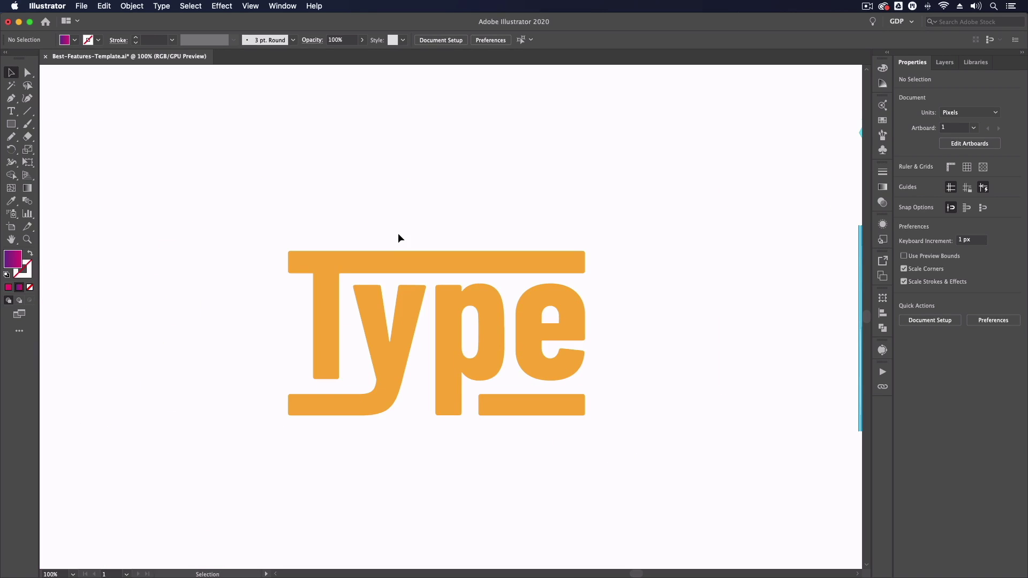
key(super+plus)
key(super+minus)
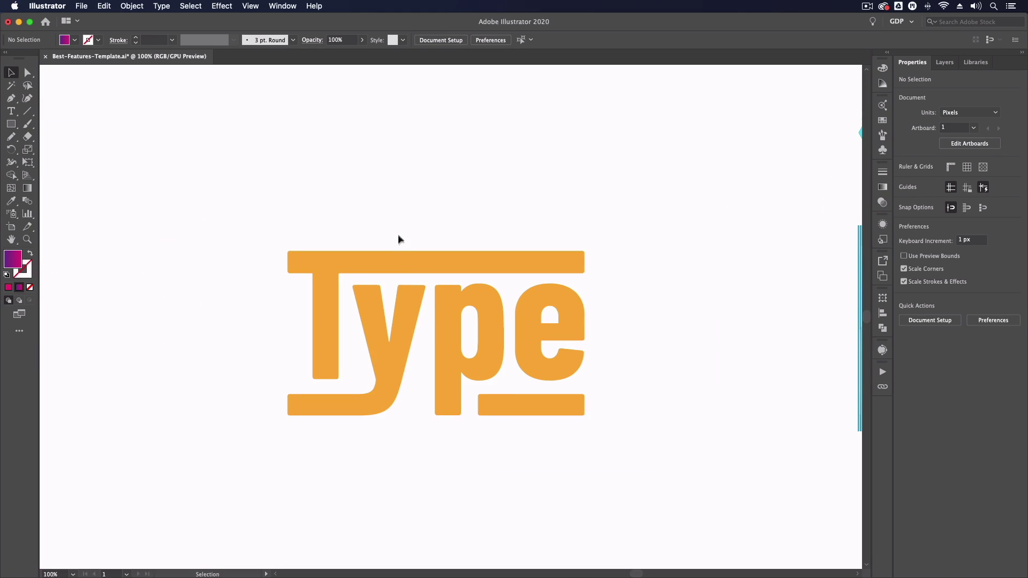
click(404, 263)
drag(455, 227, 363, 177)
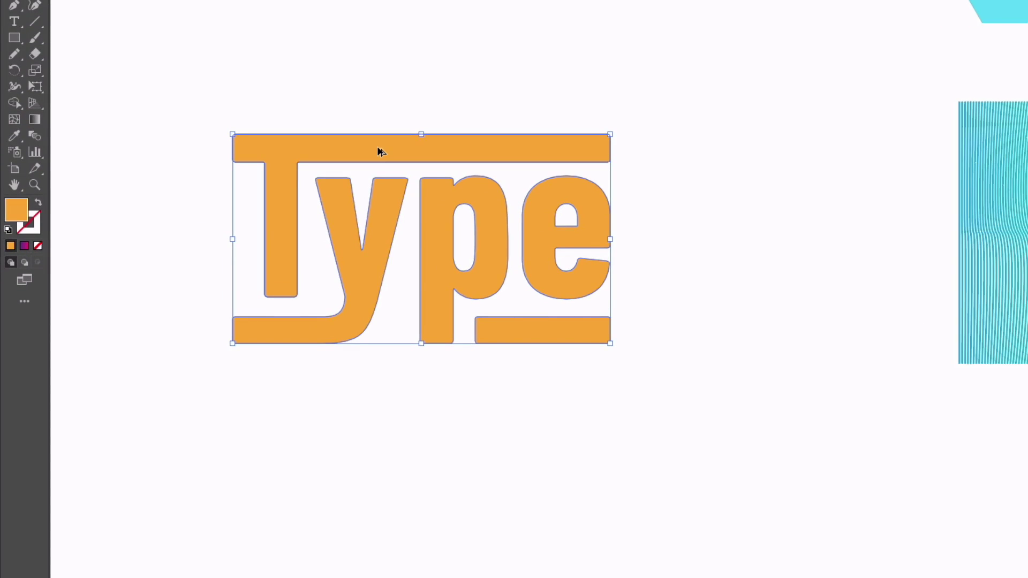
drag(378, 152, 421, 177)
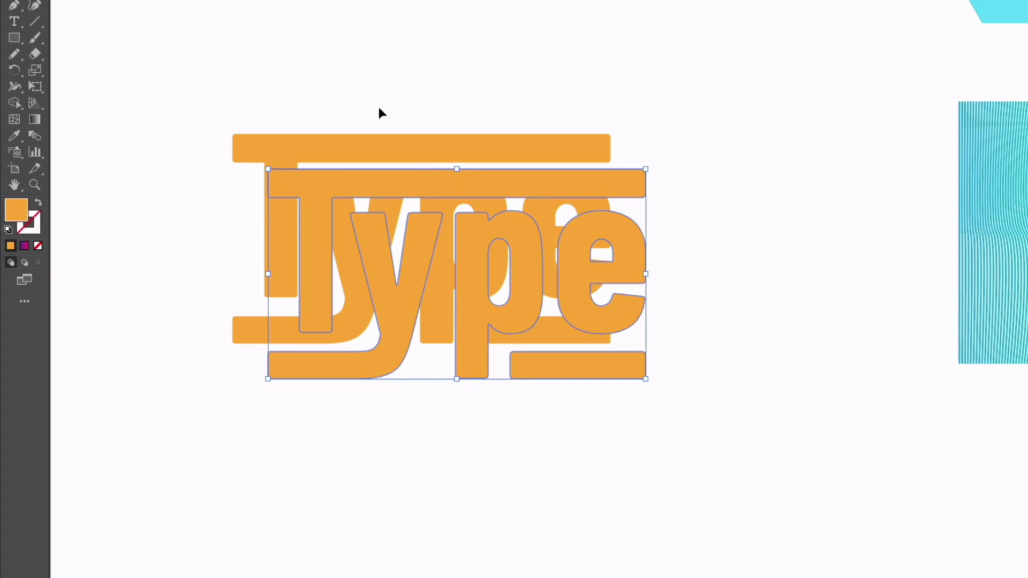
- Select both Type copies and make a blend between them
drag(332, 87, 412, 220)
click(198, 8)
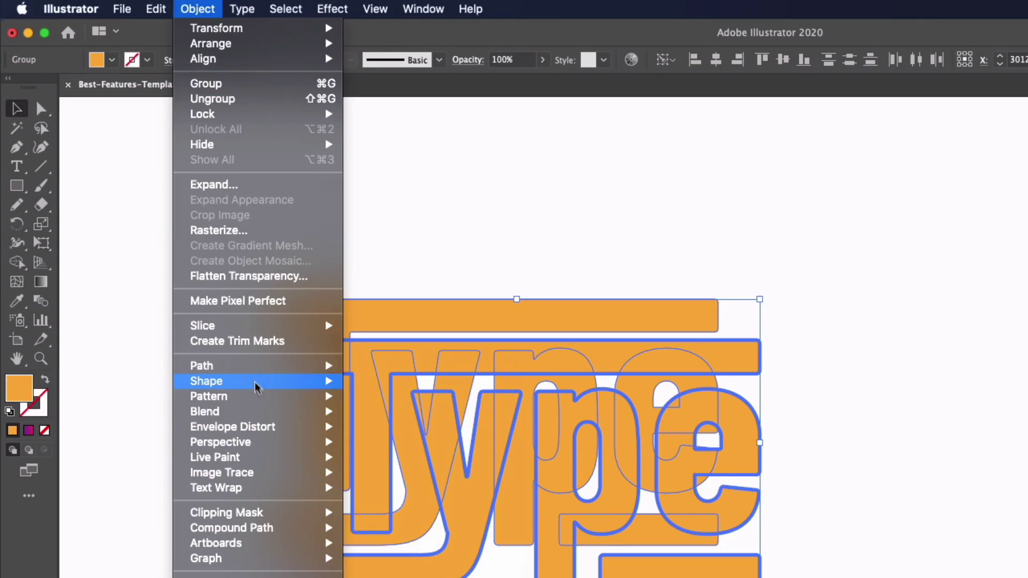
mouse_move(259, 411)
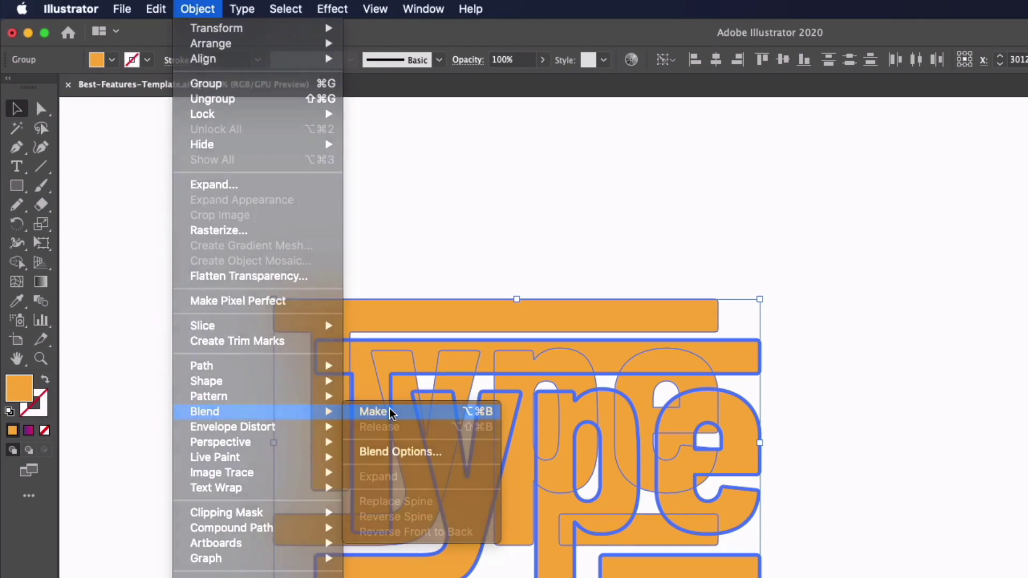
click(391, 413)
- Set the Type blend to 200 Specified Steps for a solid extrusion
click(48, 304)
double_click(48, 304)
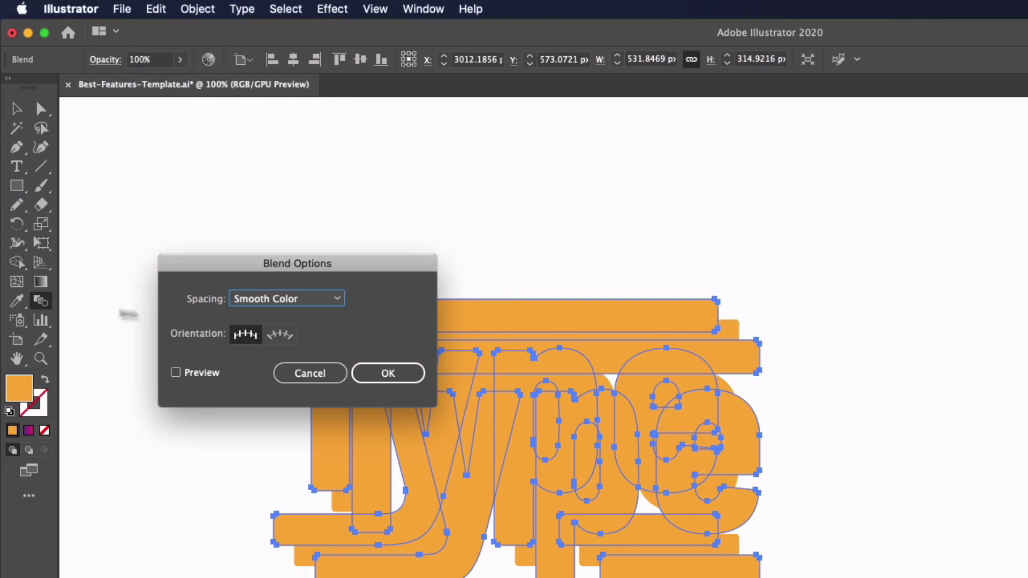
click(259, 301)
click(269, 334)
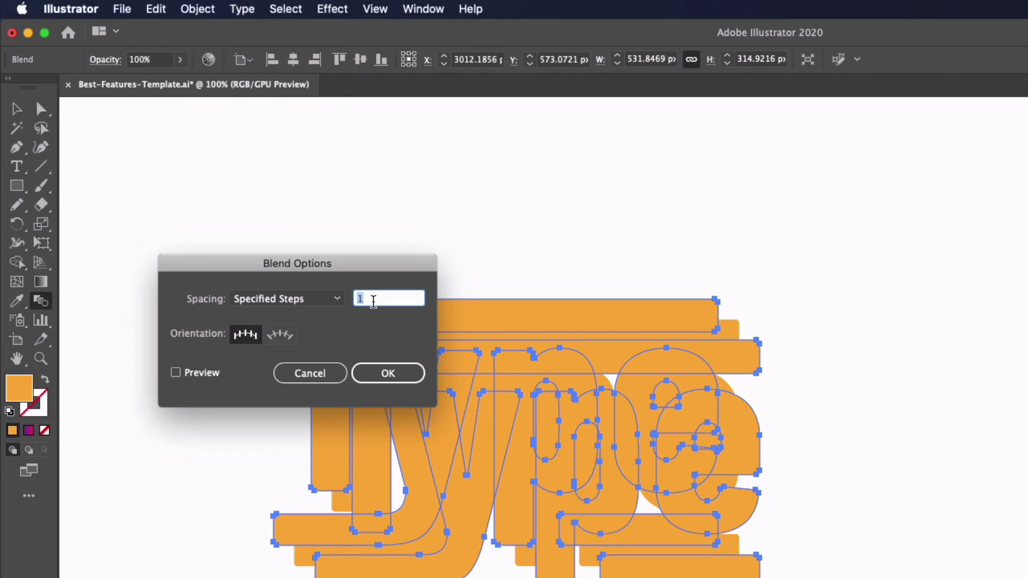
text(200)
click(375, 374)
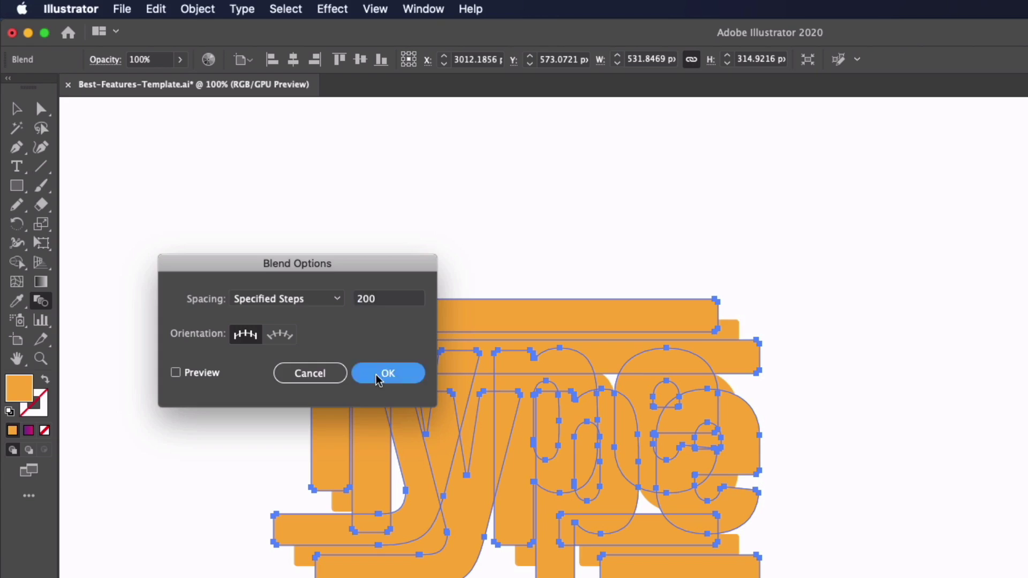
- Fill the Type blend red, then Paste in Front the orange Type copy as the face
key(v)
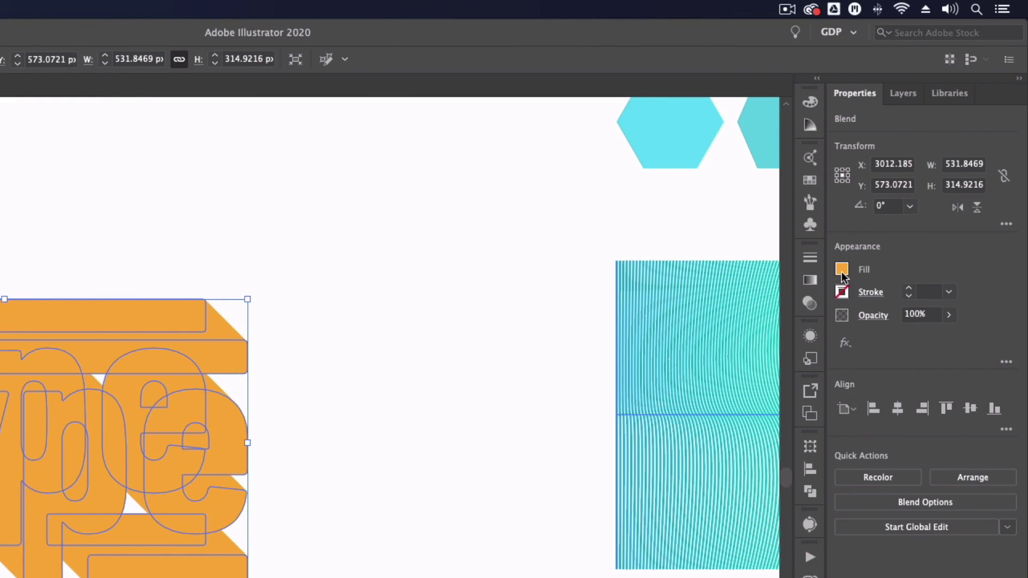
click(842, 269)
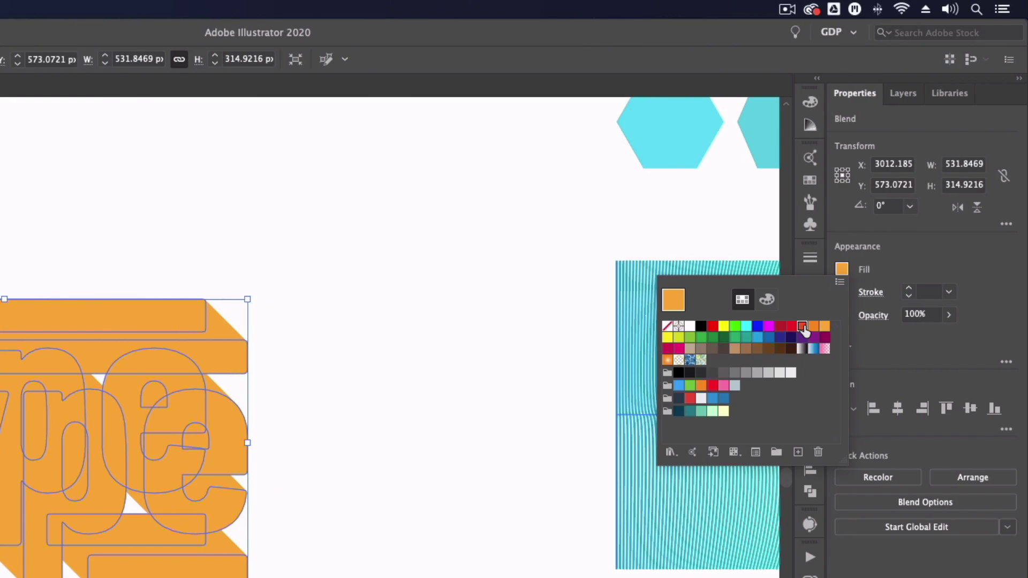
click(803, 327)
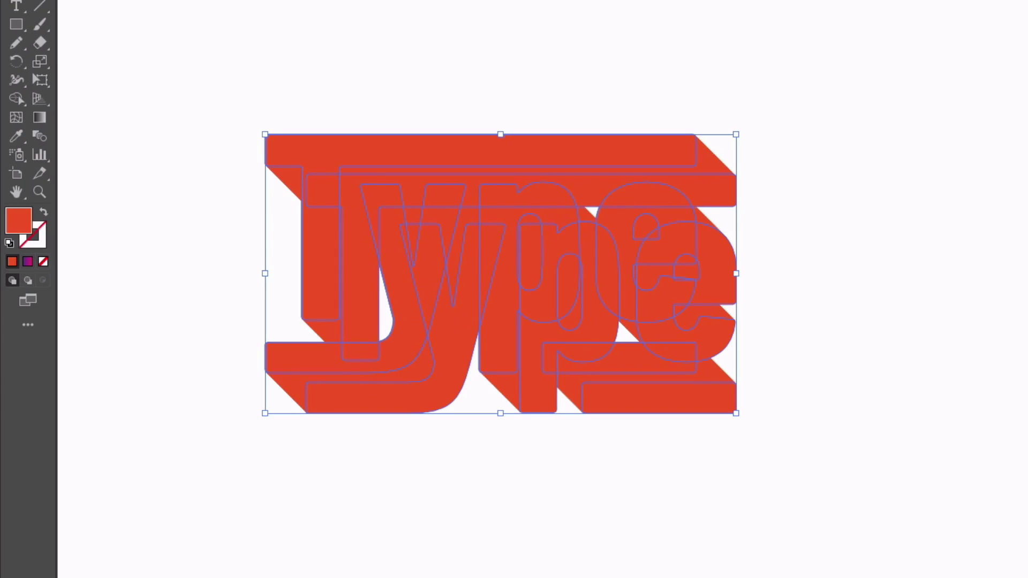
click(183, 21)
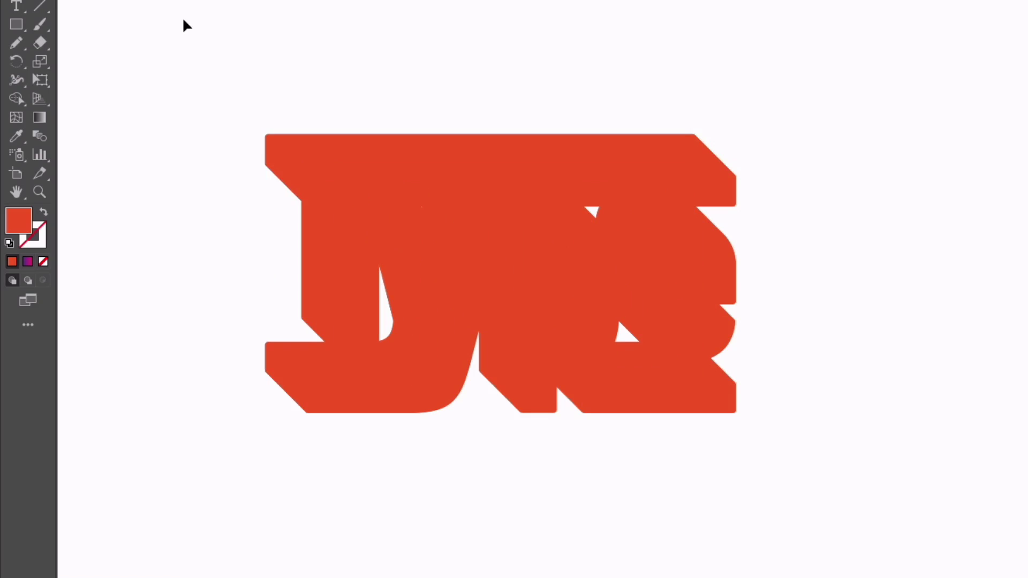
key(ctrl+f)
click(199, 57)
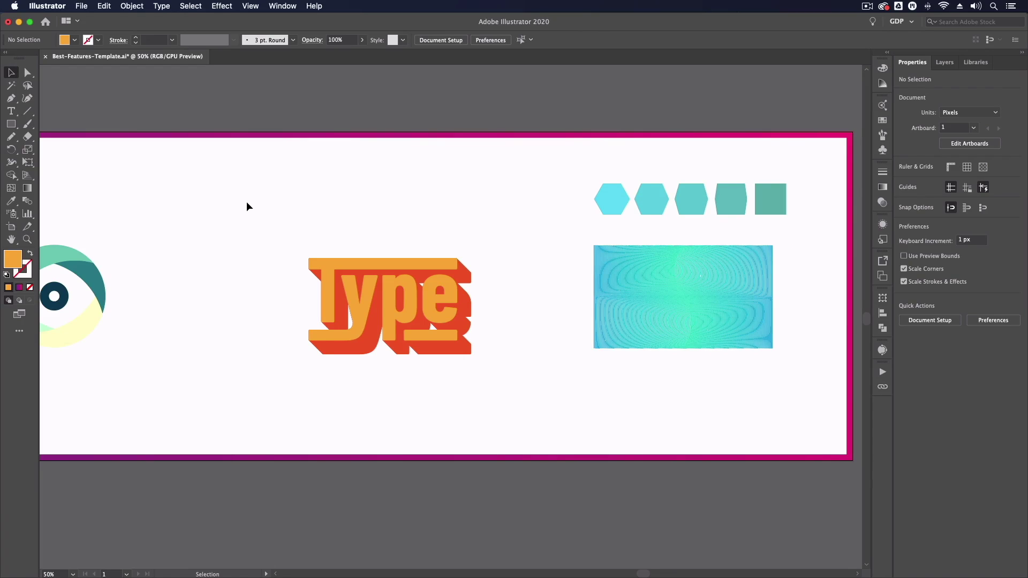
- Marquee-select the eye graphic's pieces, check them with Direct Selection, and group them
scroll(246, 202, right, 5)
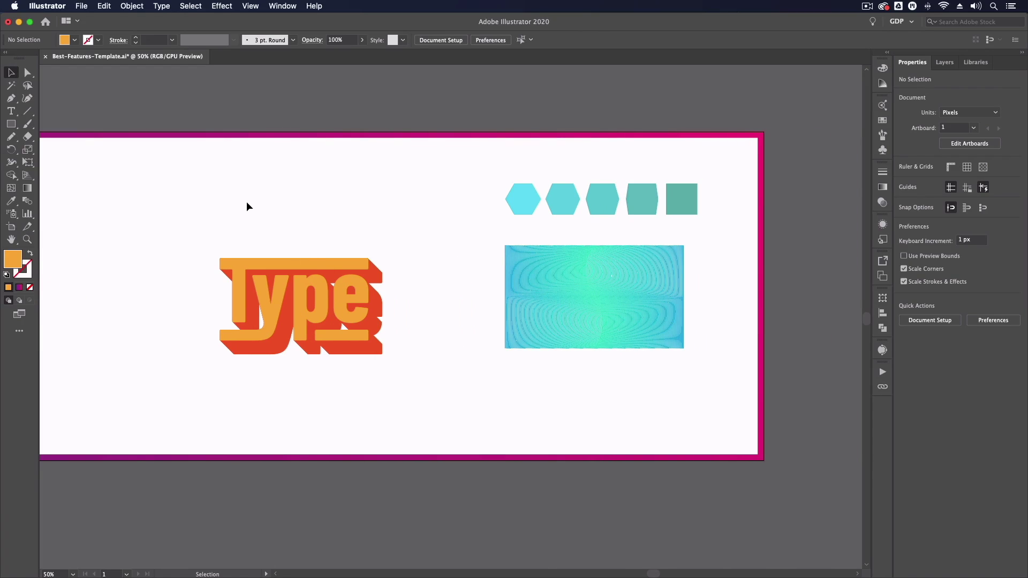
scroll(247, 206, left, 7)
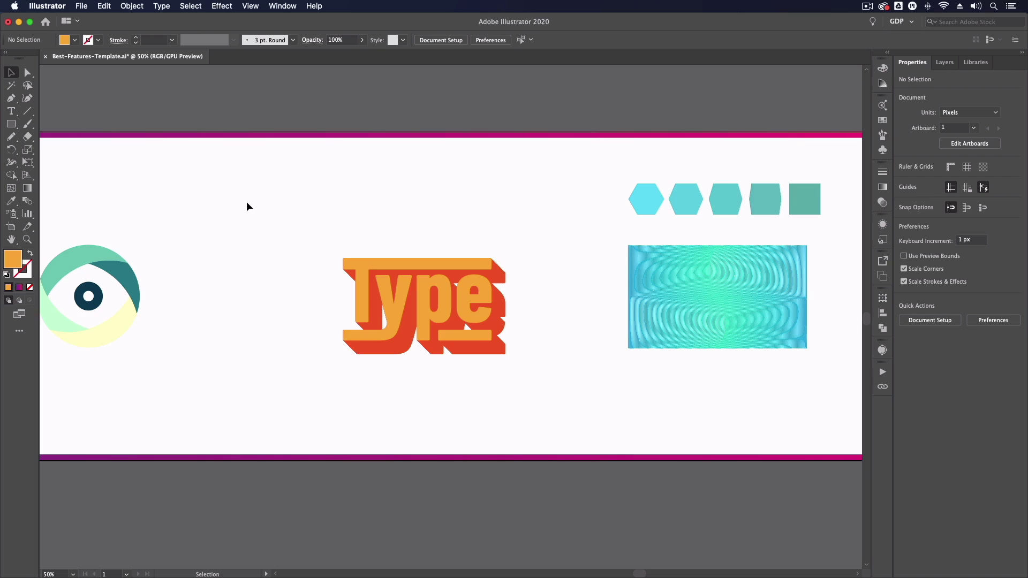
scroll(247, 206, left, 20)
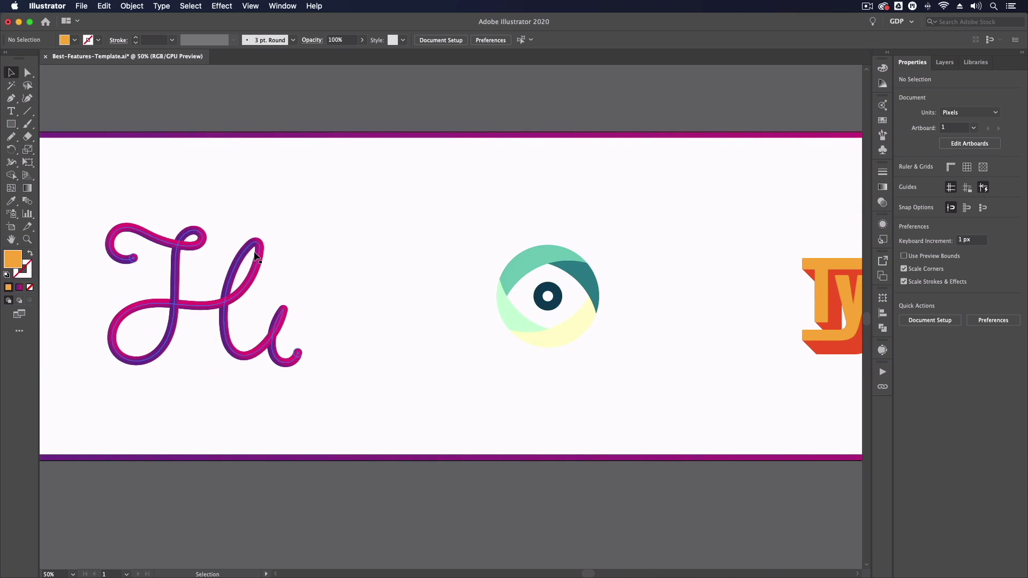
scroll(353, 245, right, 10)
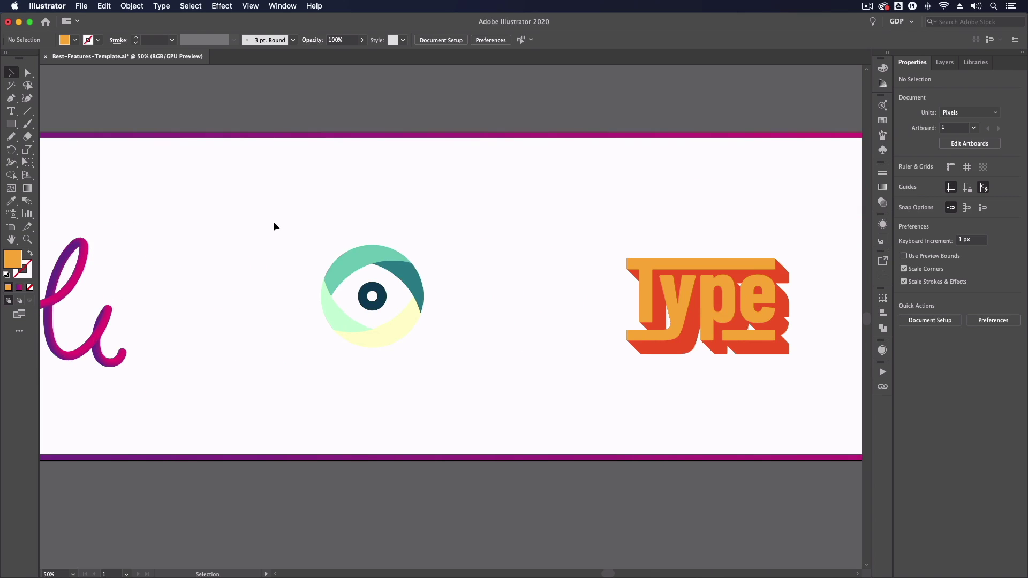
drag(274, 227, 467, 391)
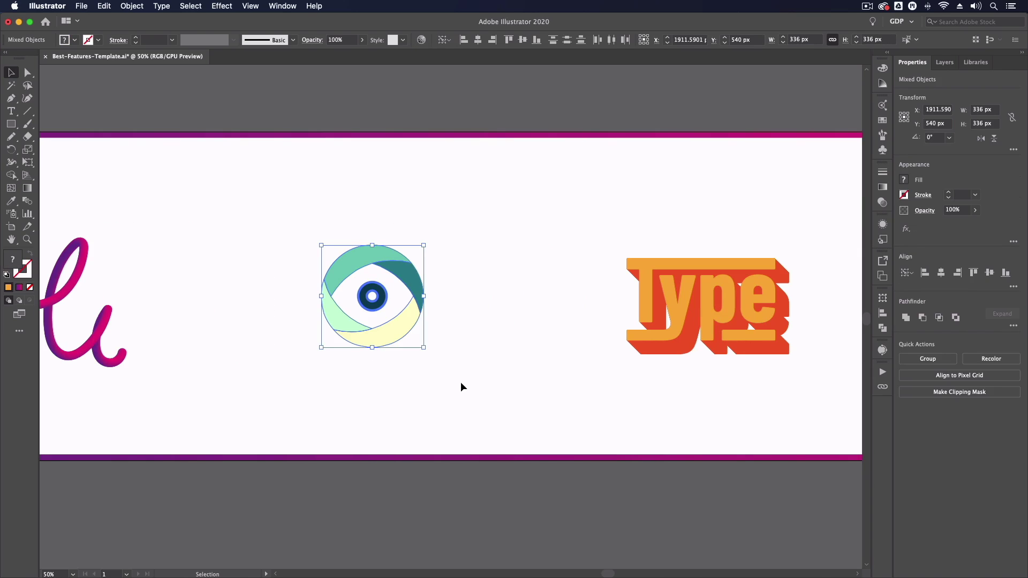
key(a)
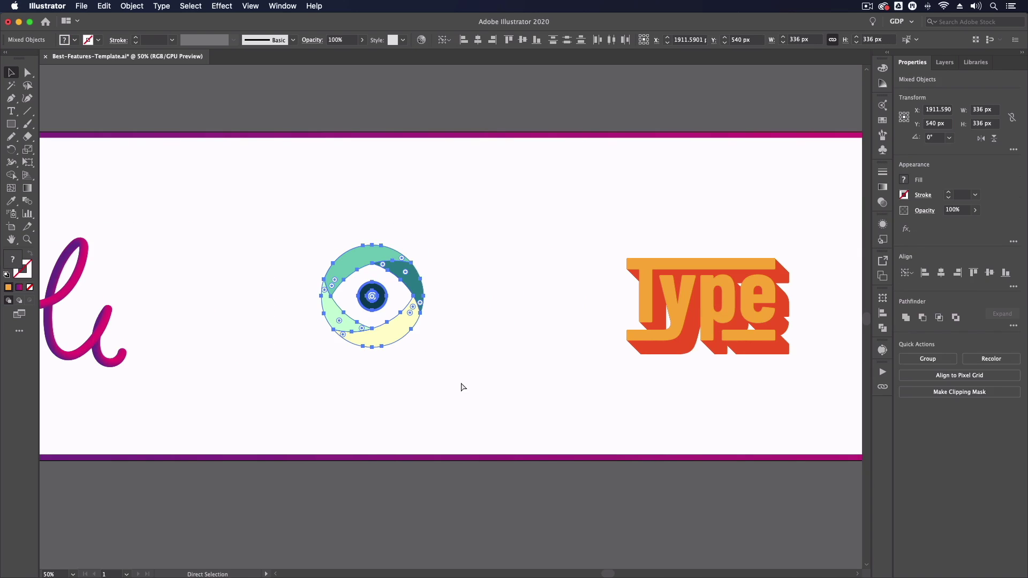
key(v)
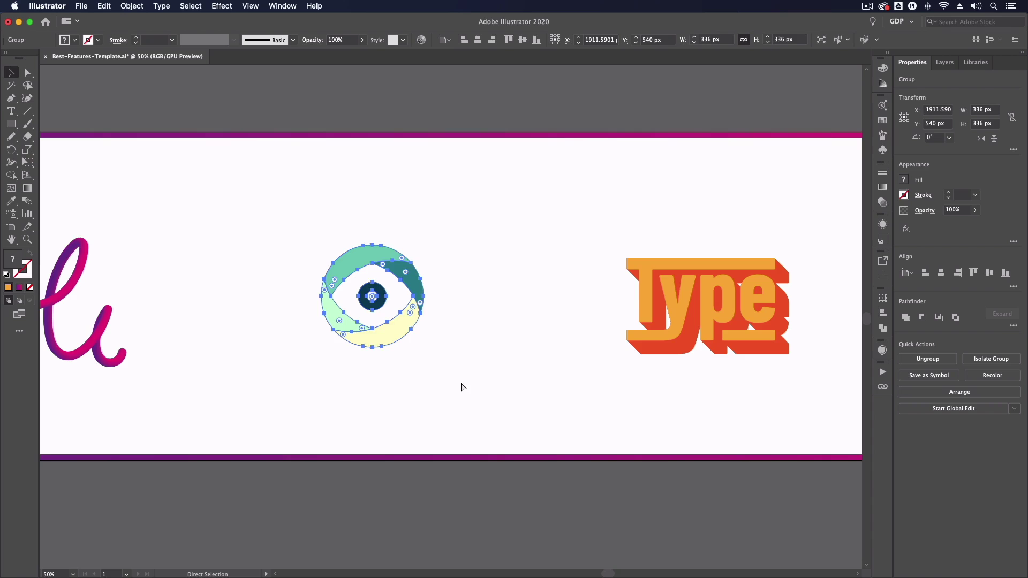
- Marquee-select all four finished designs on the artboard
scroll(623, 304, right, 18)
drag(266, 242, 547, 318)
click(523, 290)
scroll(523, 284, right, 3)
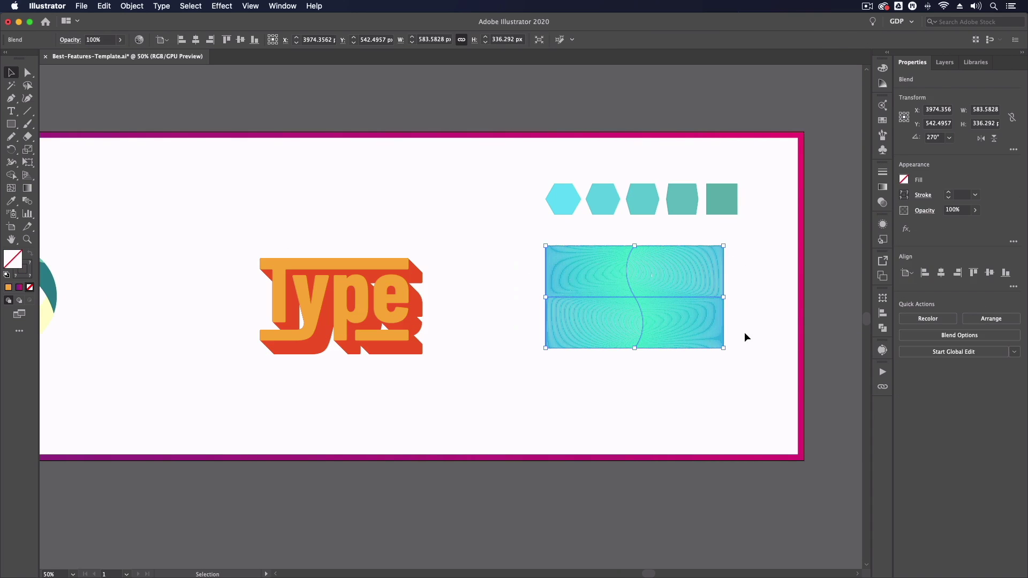
key(v)
scroll(747, 337, down, 1)
click(461, 308)
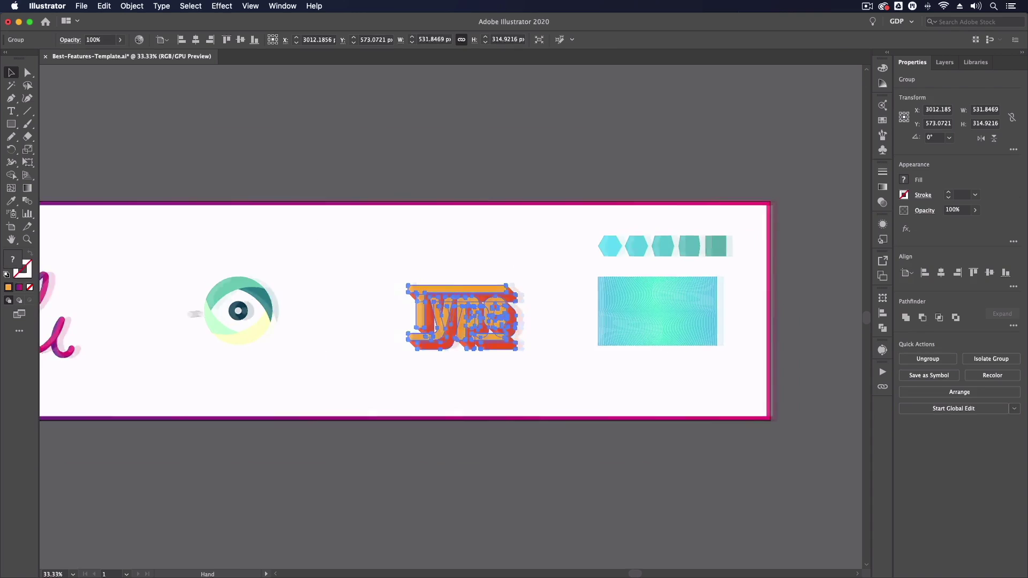
scroll(340, 299, left, 4)
drag(518, 313, 797, 328)
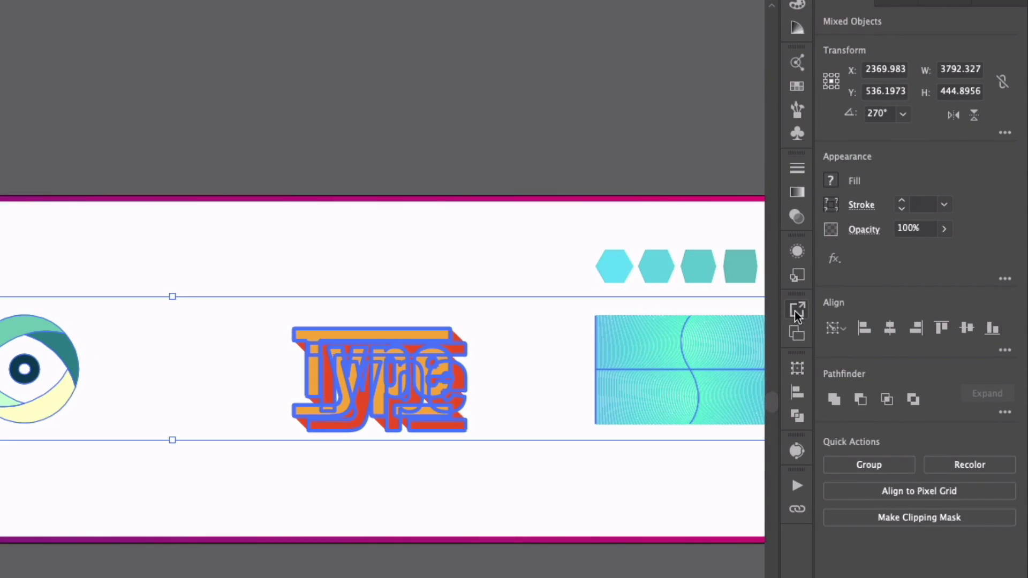
- Show Window > Asset Export and drop the selected designs in as Asset 1 through Asset 4
click(798, 309)
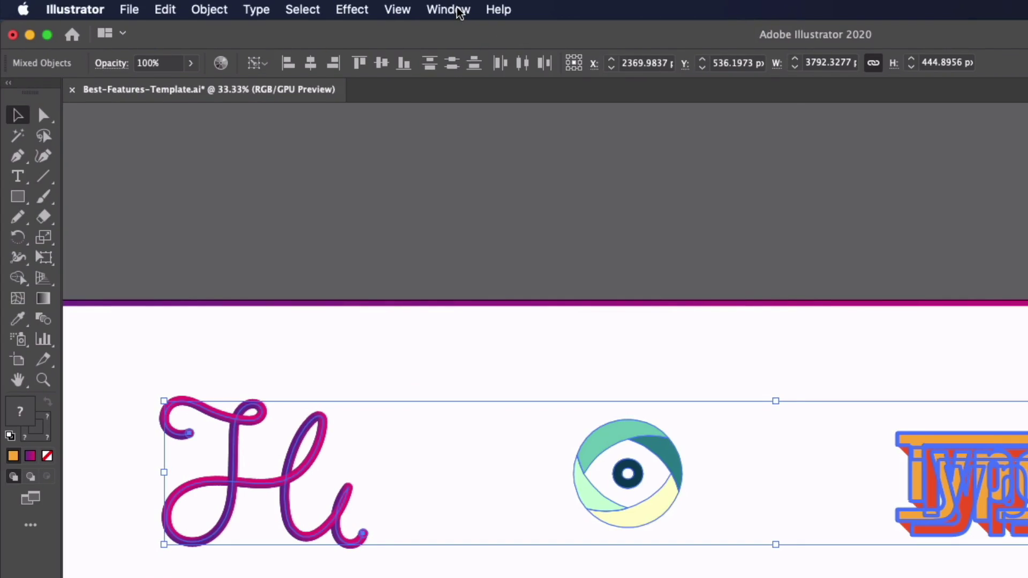
click(459, 11)
click(488, 280)
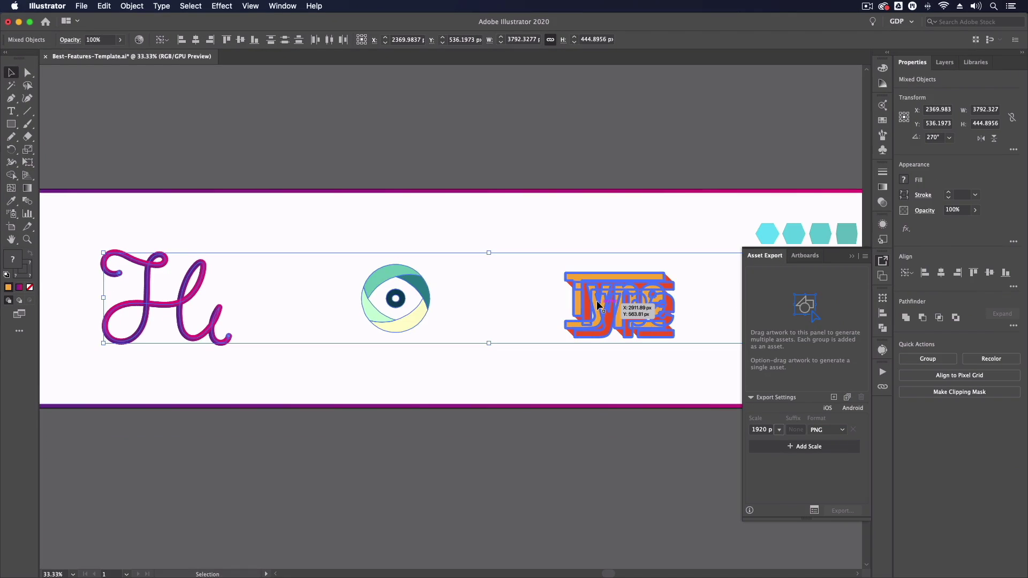
drag(821, 407, 1014, 406)
drag(615, 166, 620, 167)
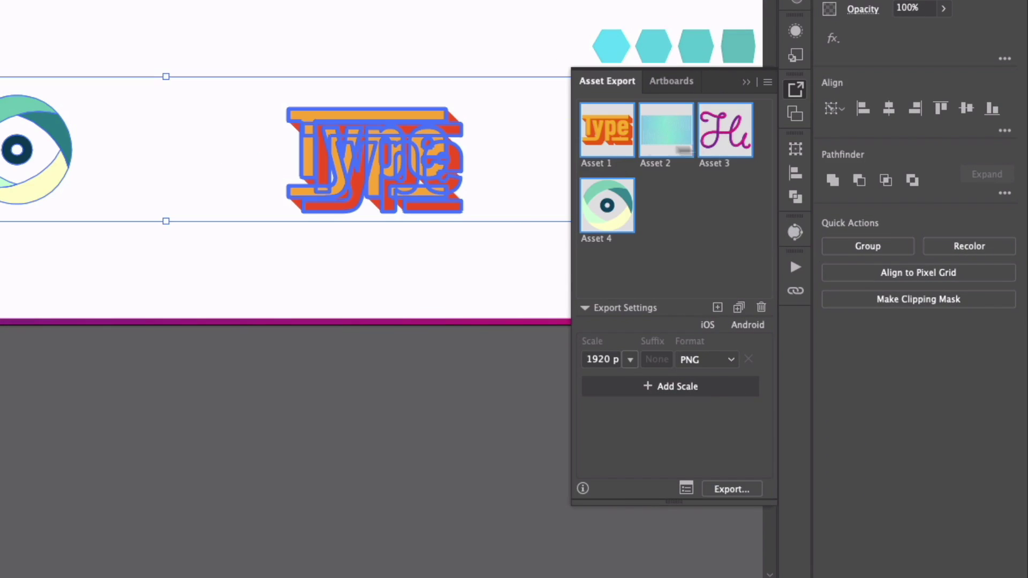
double_click(598, 163)
click(690, 208)
click(689, 207)
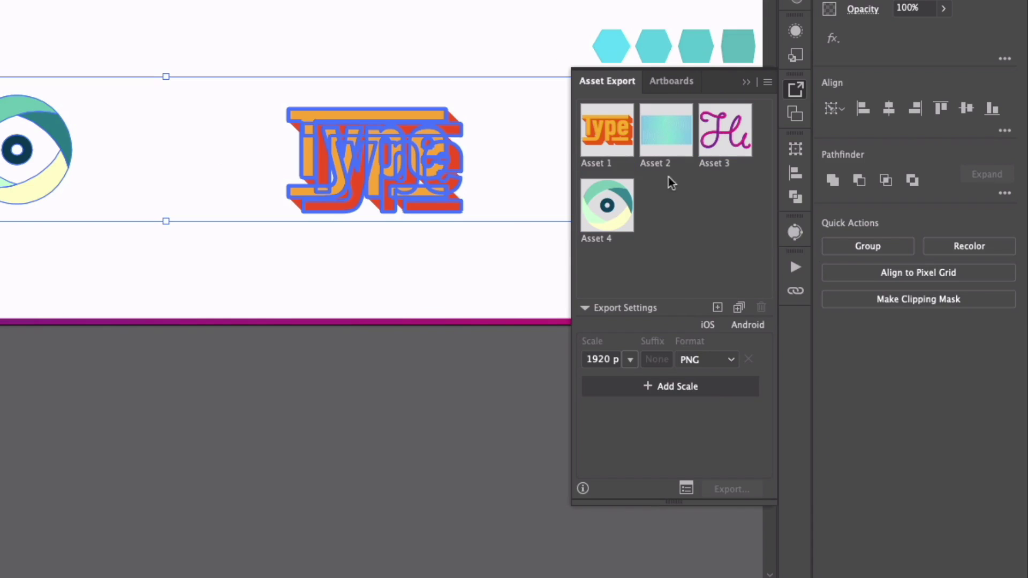
- Set the first export scale to 1x with PNG as the format
click(630, 361)
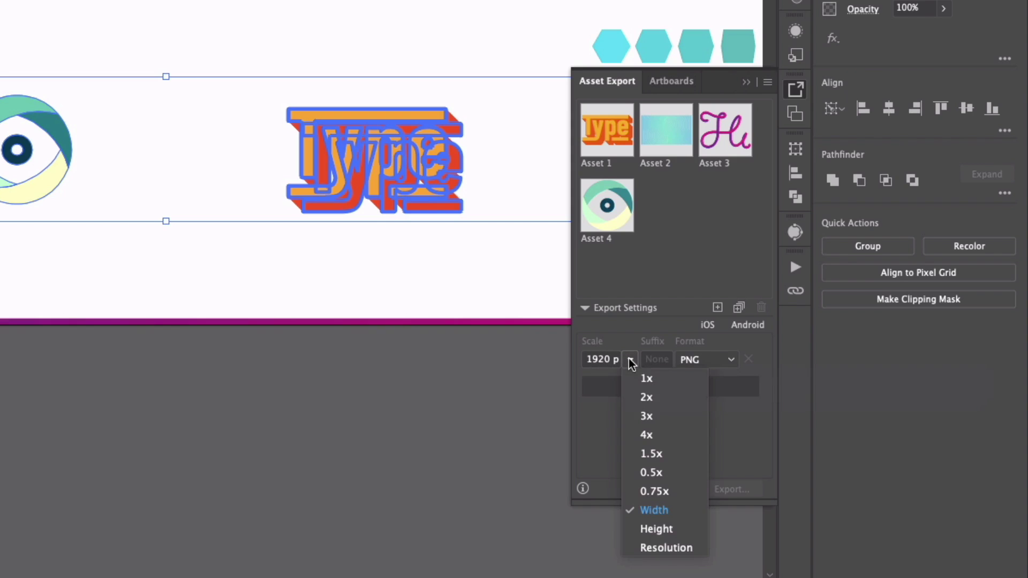
click(664, 379)
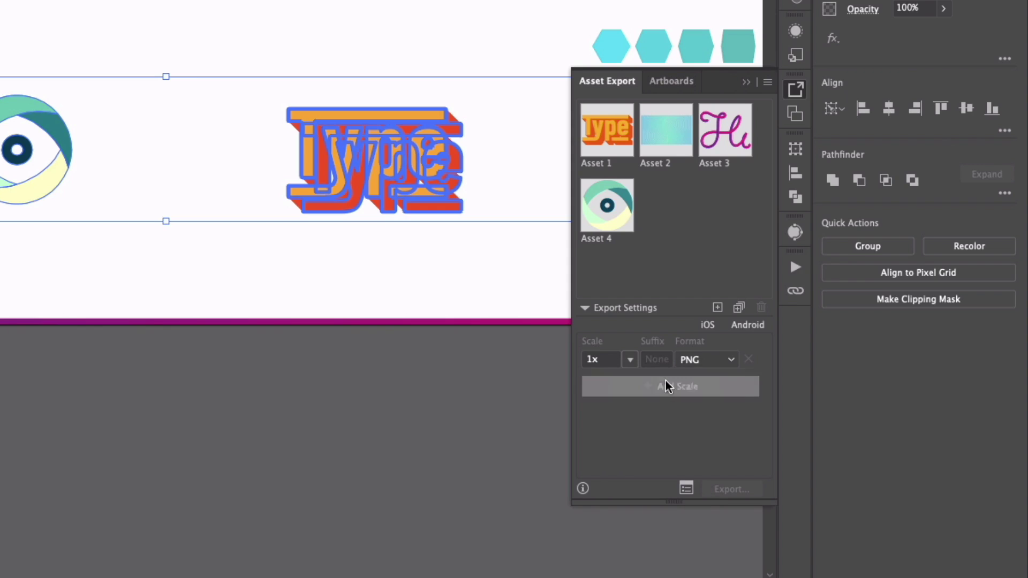
click(631, 361)
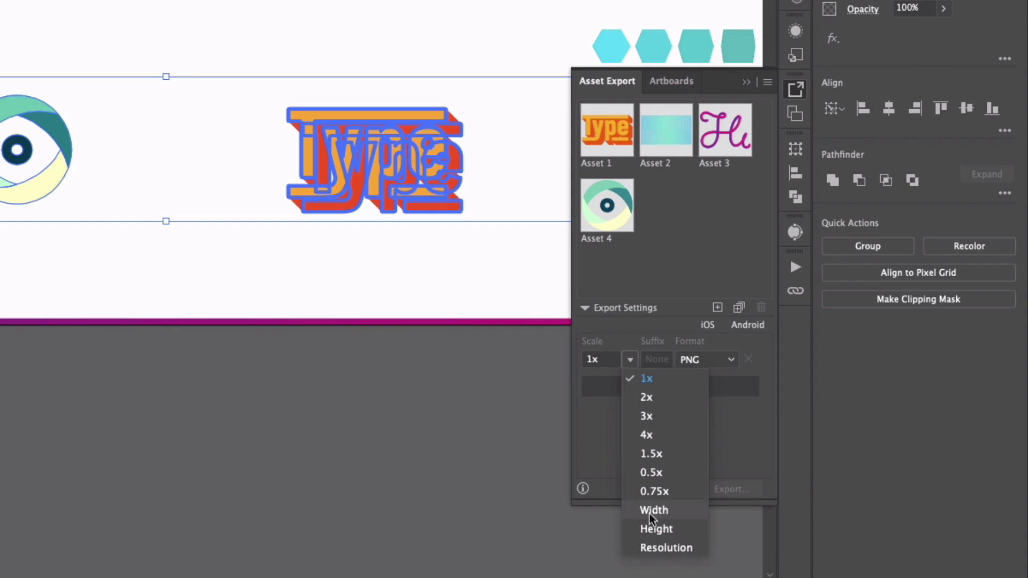
click(596, 414)
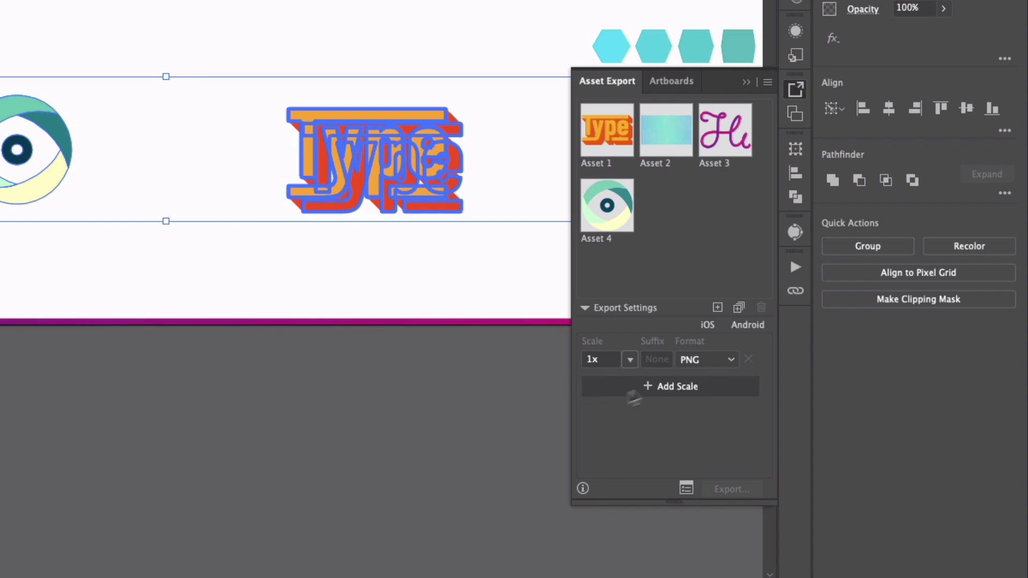
click(714, 368)
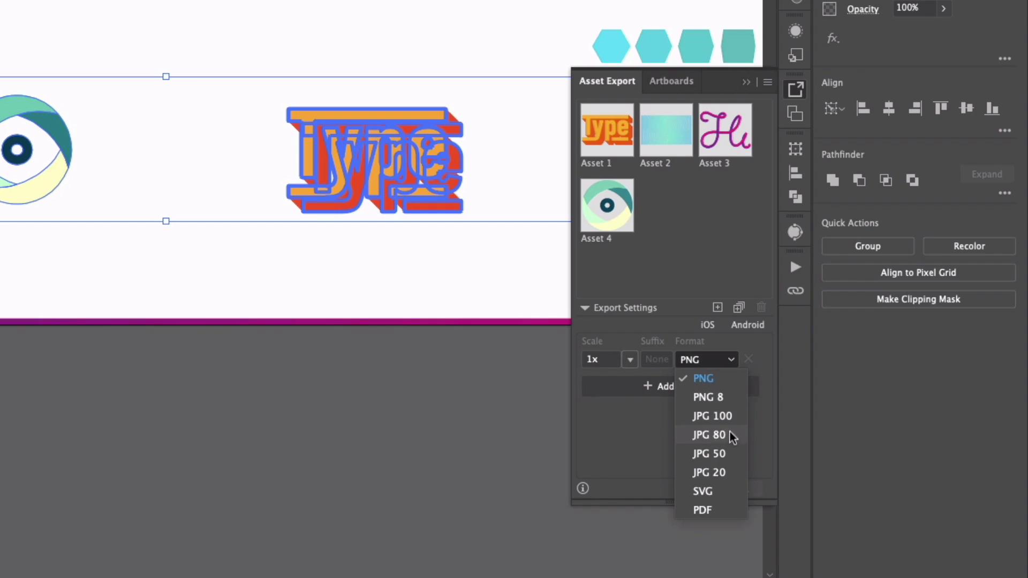
click(636, 417)
click(690, 396)
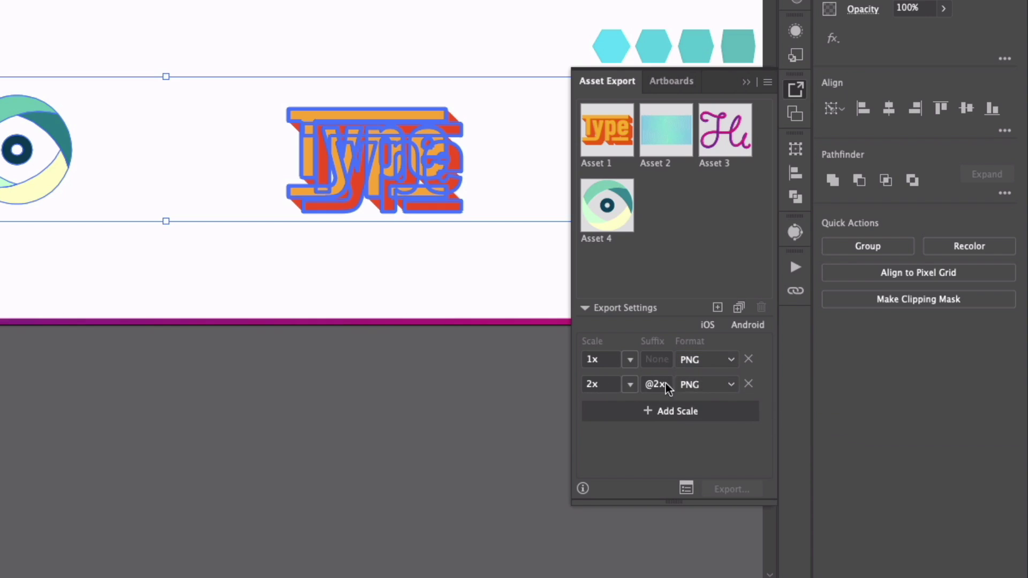
click(694, 386)
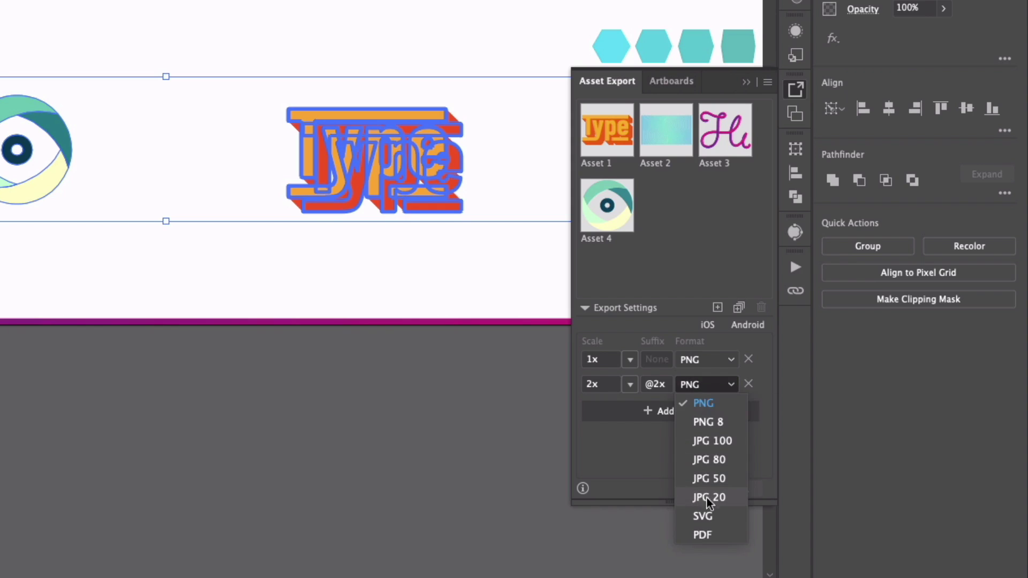
click(641, 452)
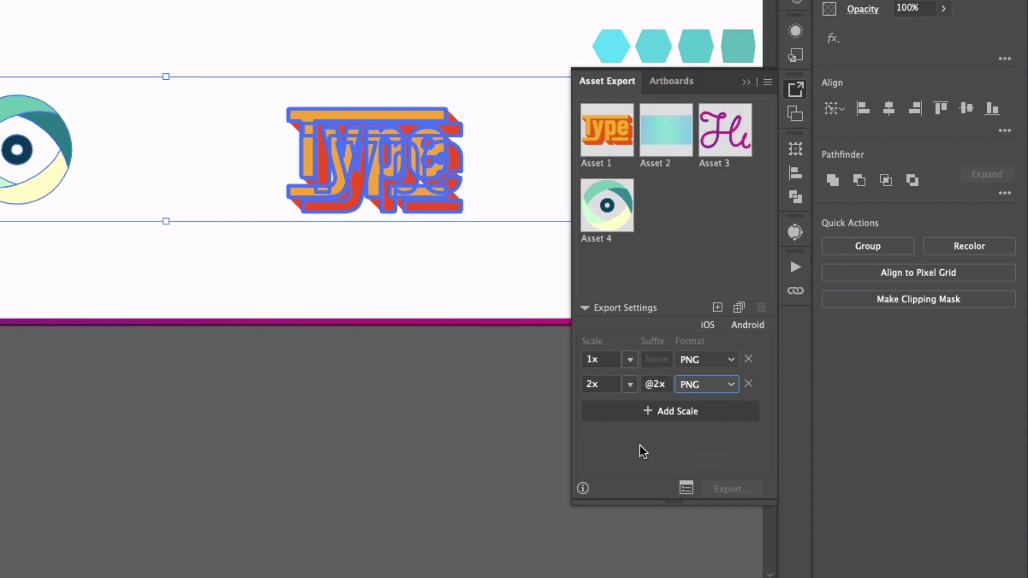
click(642, 451)
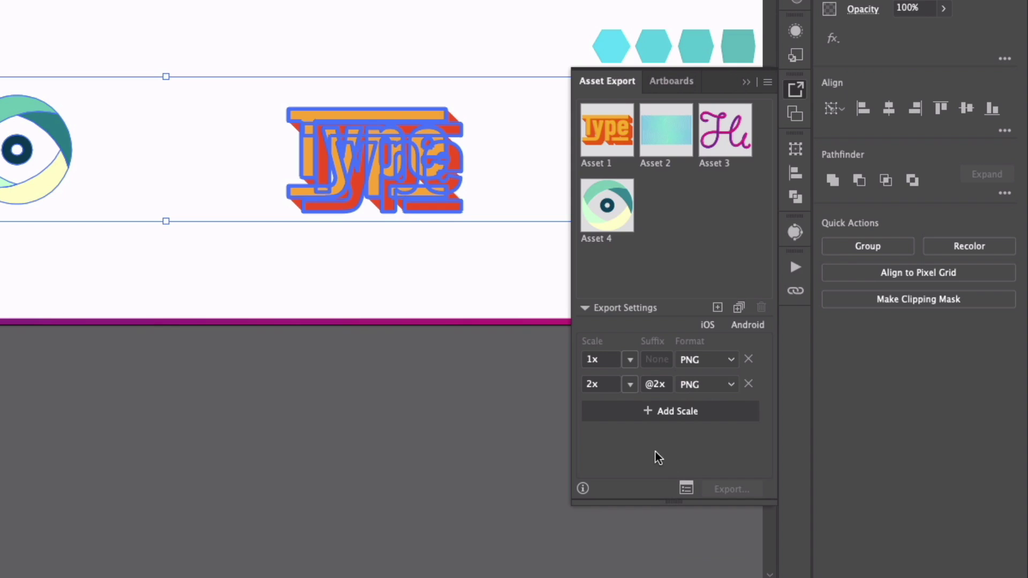
- Select all four assets in the Asset Export panel and export them as 1x and 2x PNGs
click(620, 221)
click(602, 163)
click(616, 215)
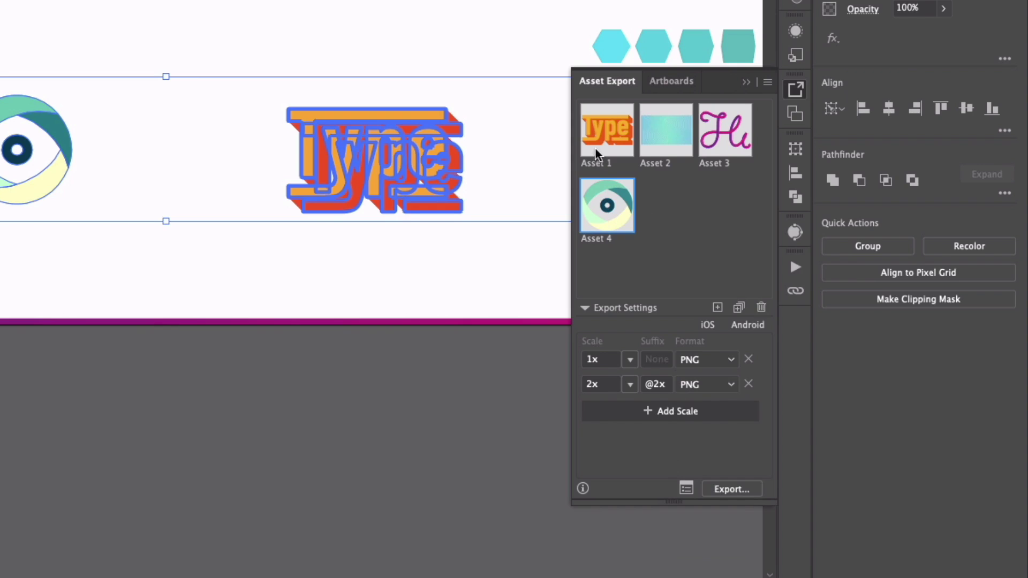
shift+click(601, 145)
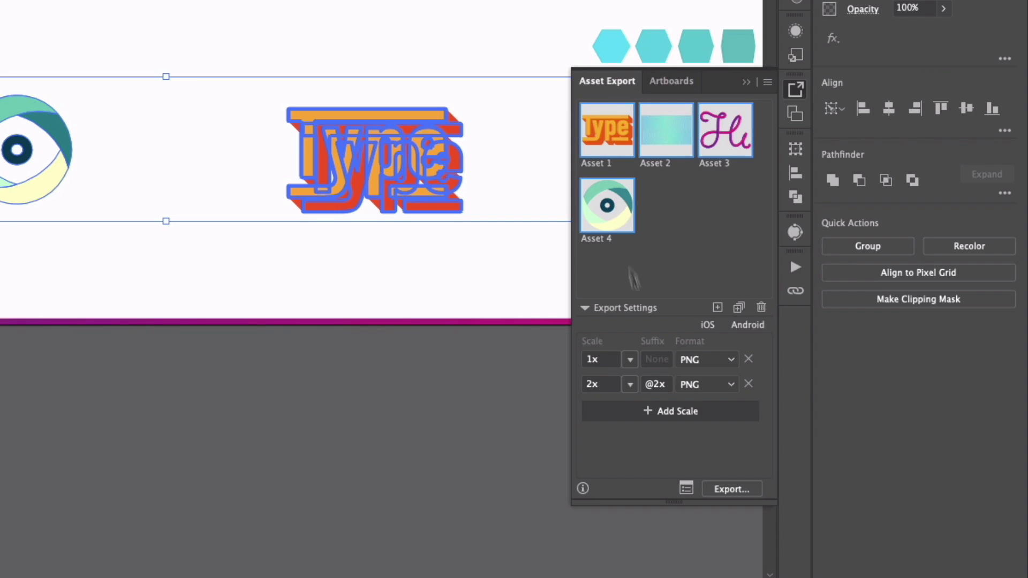
click(728, 493)
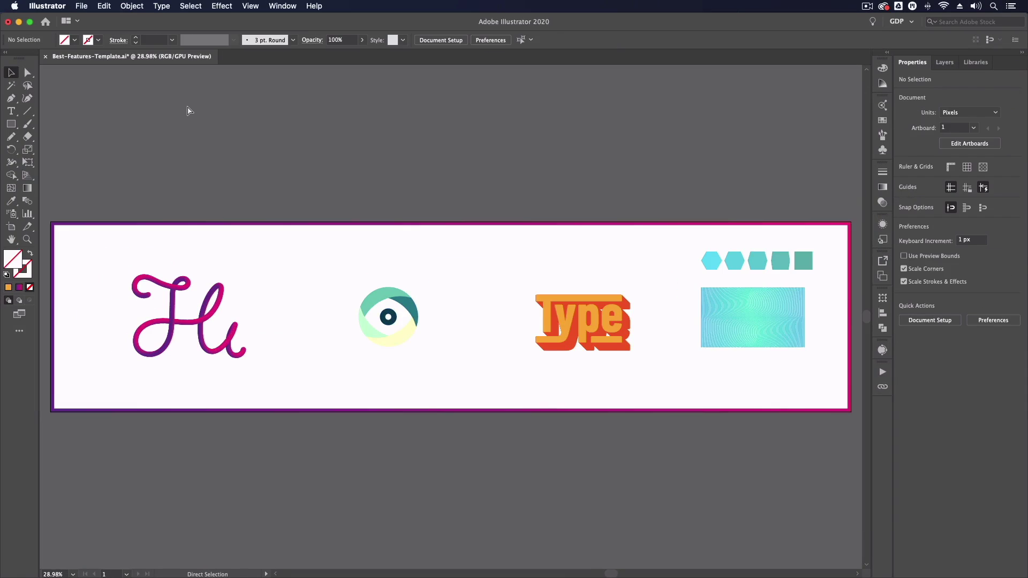
key(super+minus)
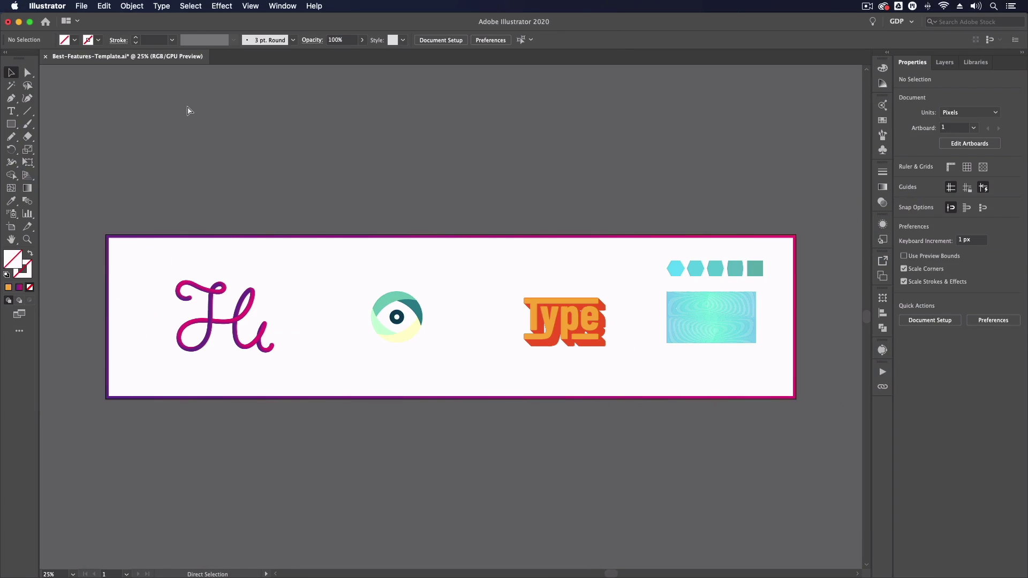